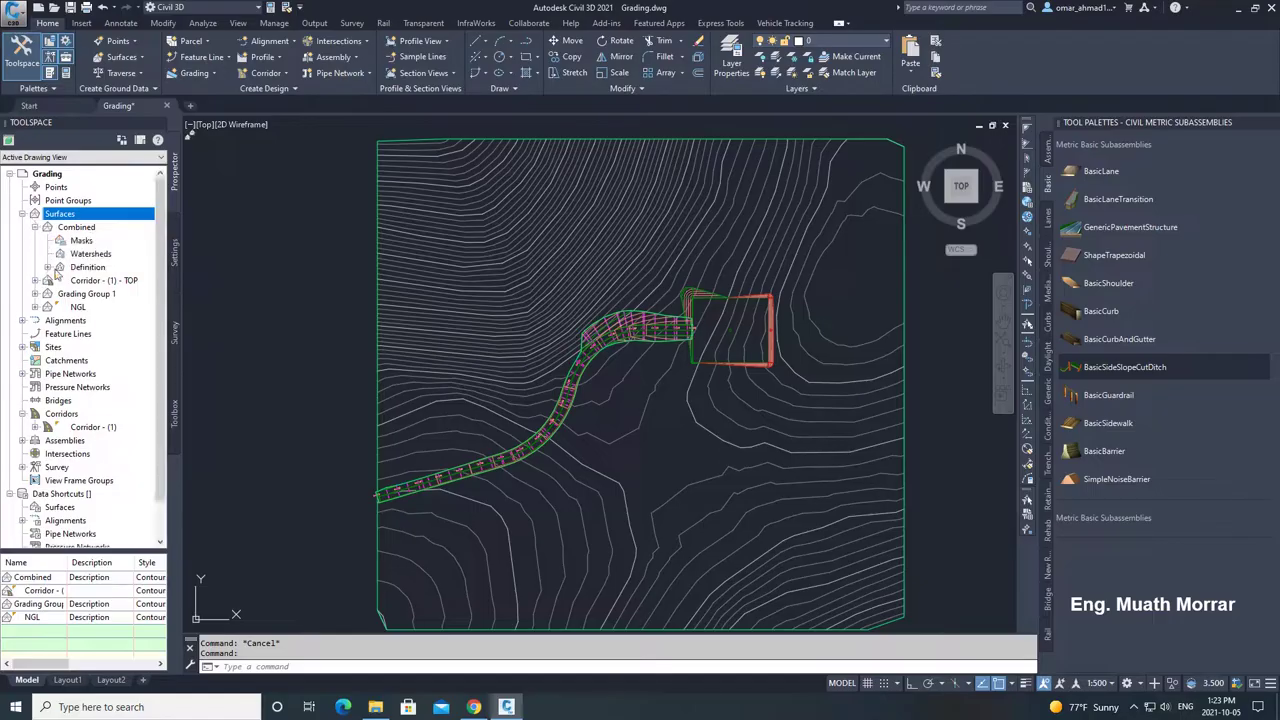
Paste the NGL surface and then the Grading Group 1 surface into the Combined surface's edits.
right_click(104, 347)
left_click(152, 506)
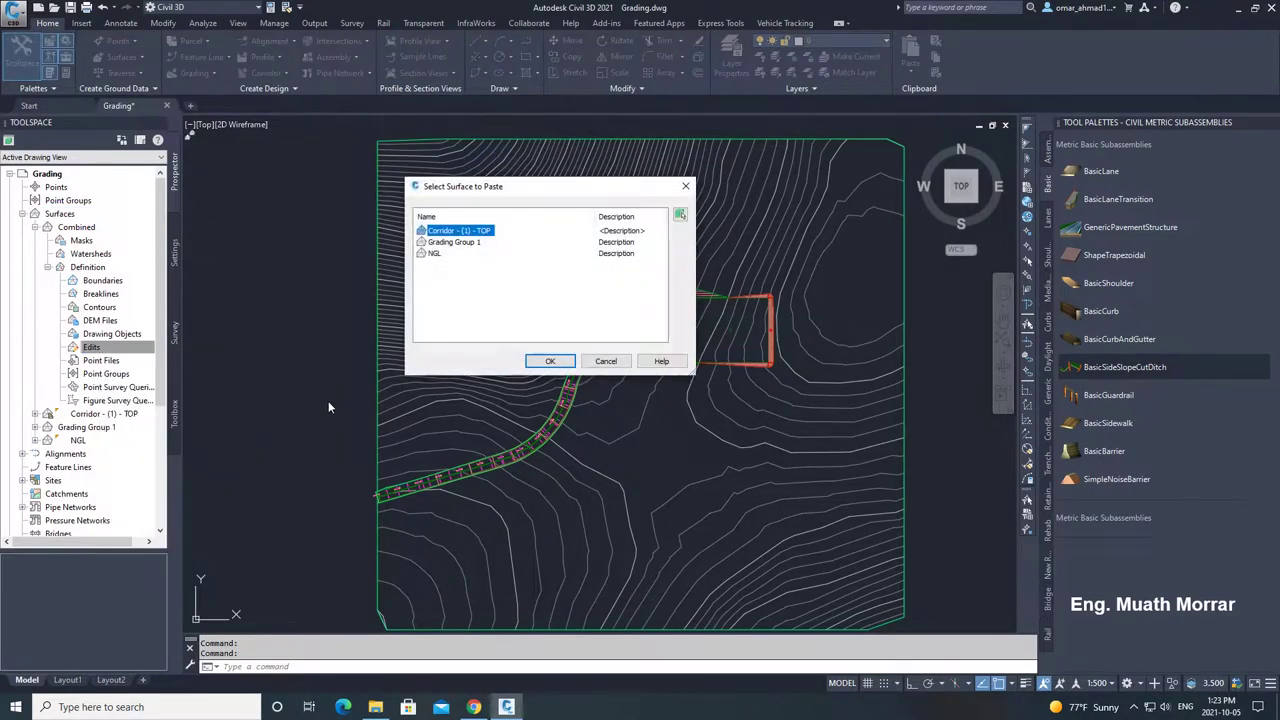
left_click(549, 362)
right_click(92, 347)
left_click(152, 506)
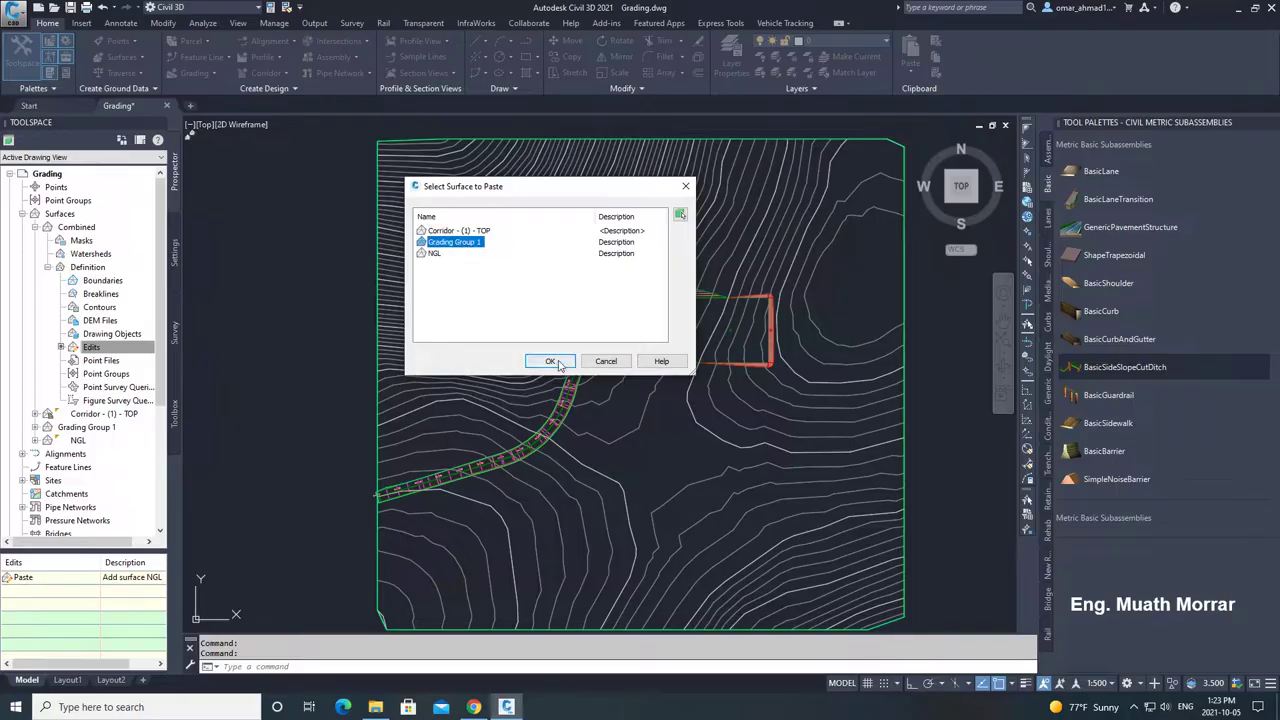
left_click(552, 362)
Paste the Corridor - (1) - TOP surface into the Combined surface's edits.
right_click(120, 348)
left_click(175, 508)
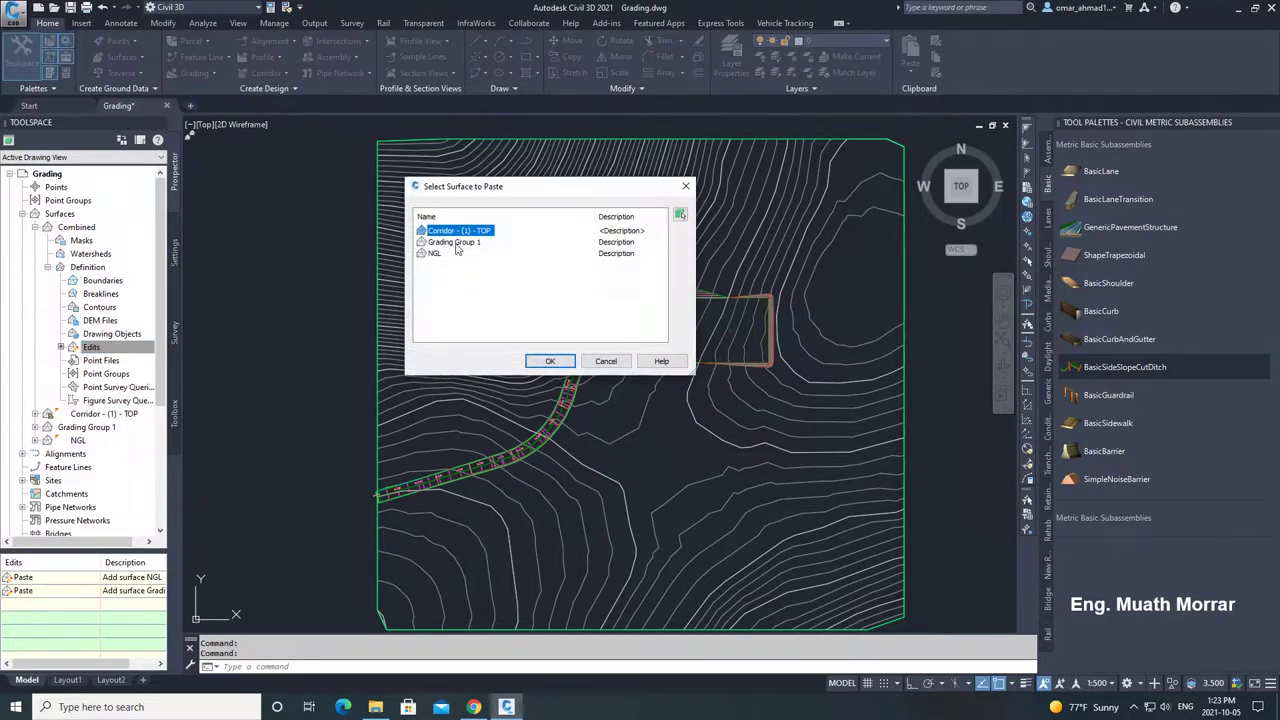
left_click(548, 361)
key("Escape")
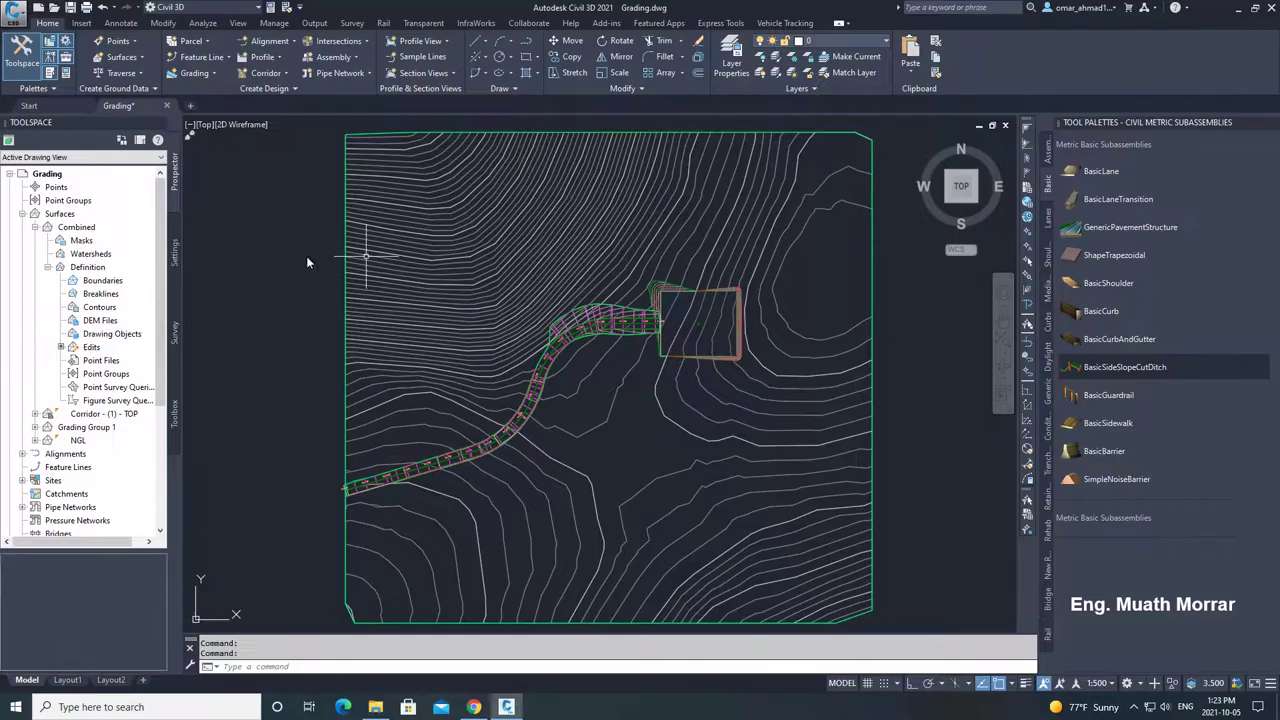
Set the surface style of Corridor - (1) - TOP to No Display.
left_click(34, 227)
right_click(84, 242)
left_click(140, 246)
left_click(440, 165)
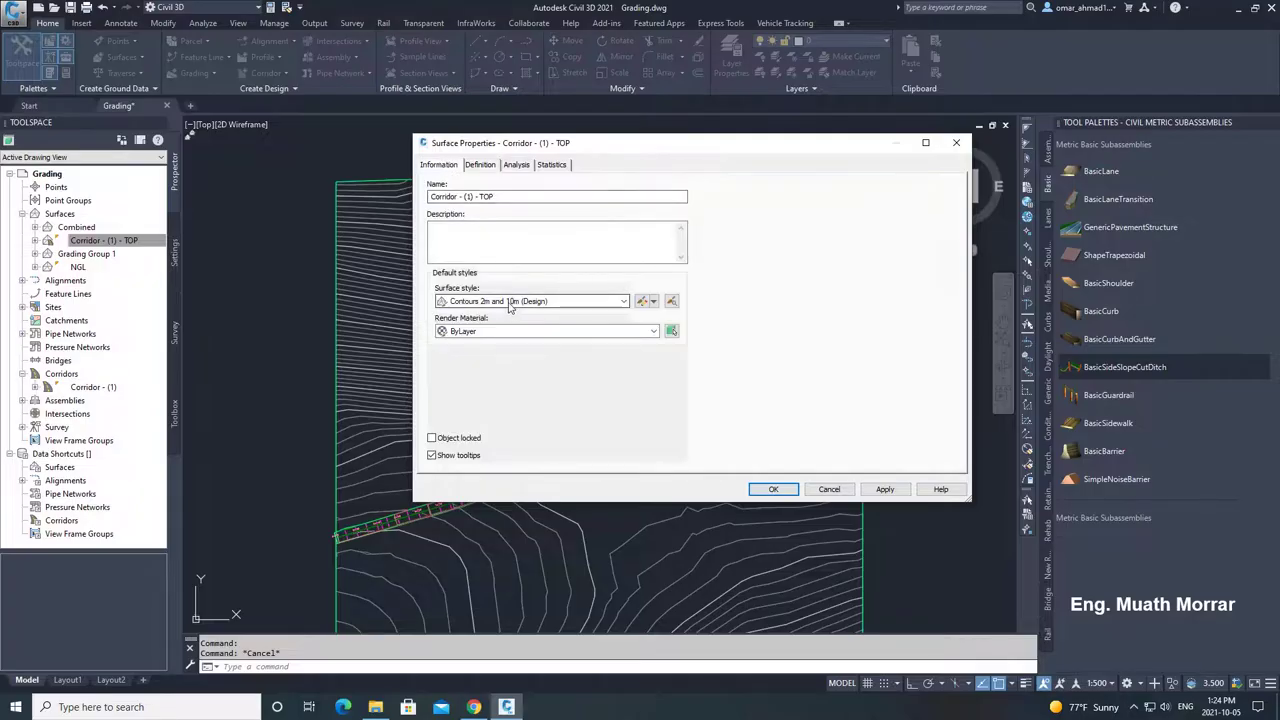
left_click(773, 489)
Set the surface style of both Grading Group 1 and NGL to No Display.
right_click(86, 253)
left_click(118, 313)
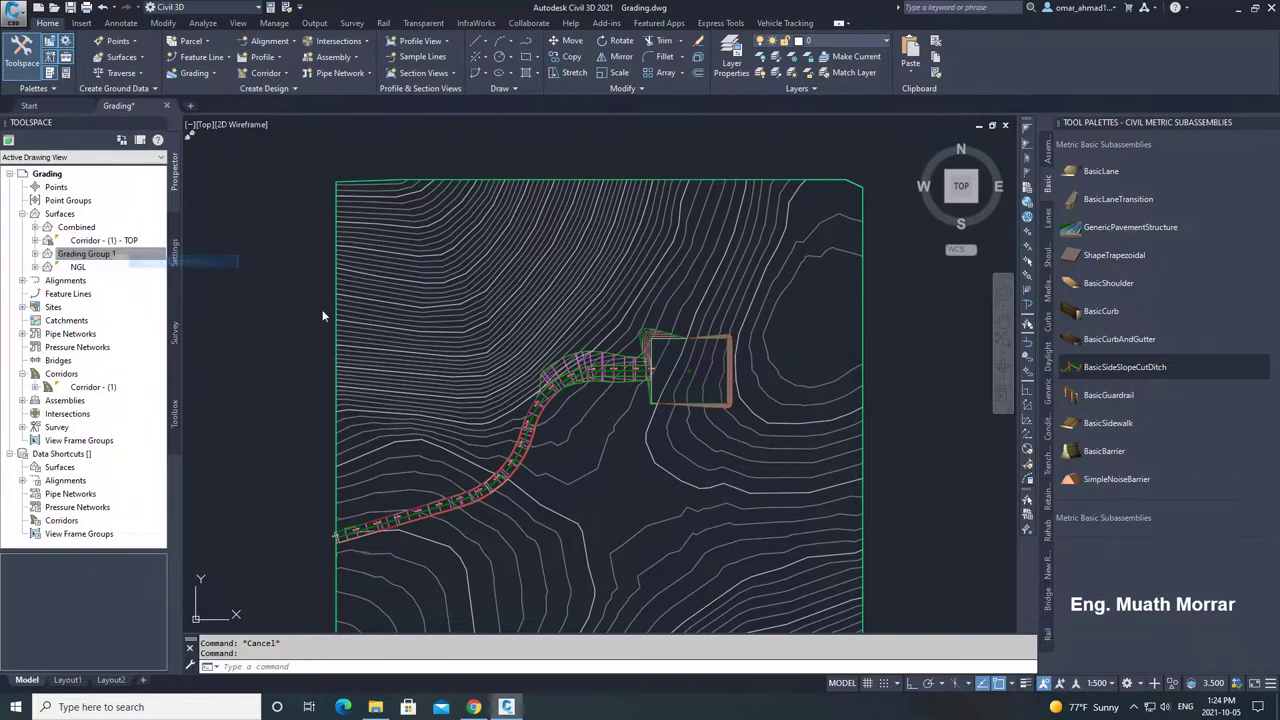
left_click(485, 302)
left_click(481, 310)
left_click(773, 489)
right_click(78, 266)
left_click(110, 272)
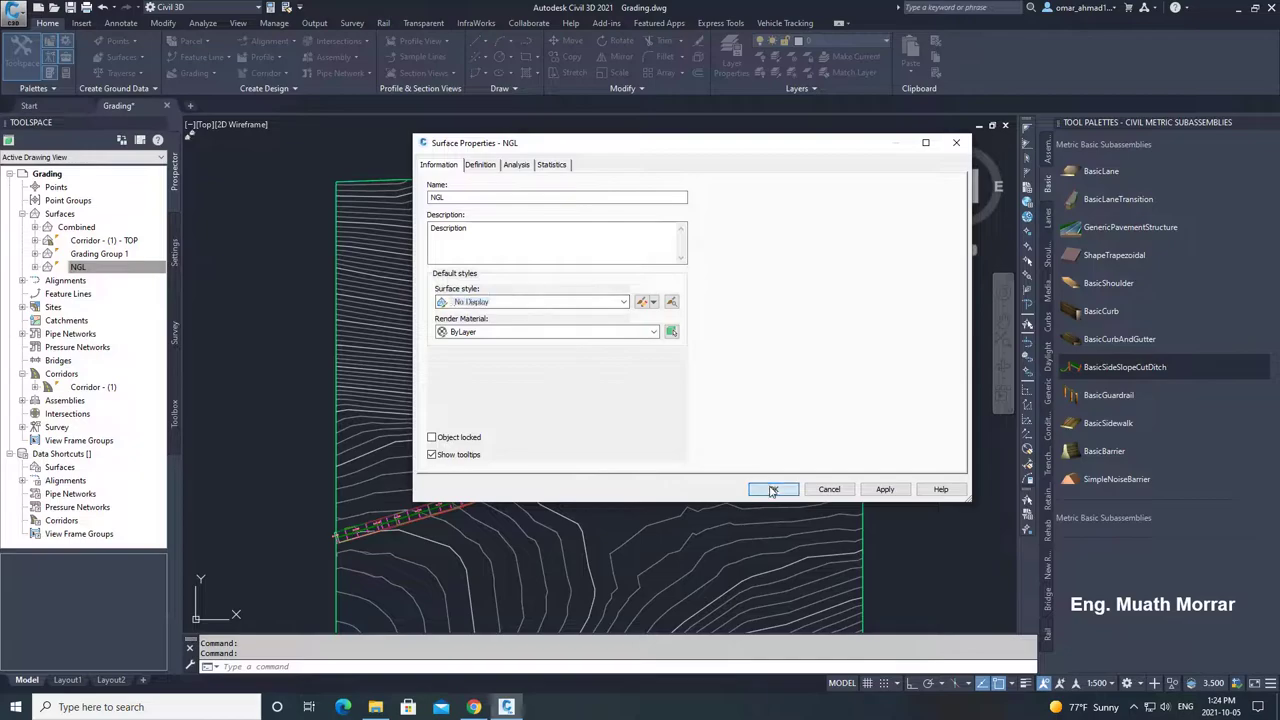
left_click(773, 489)
Raise all elevations of the Combined surface by 0.1 with Raise/Lower Surface.
left_click(562, 377)
left_click(290, 62)
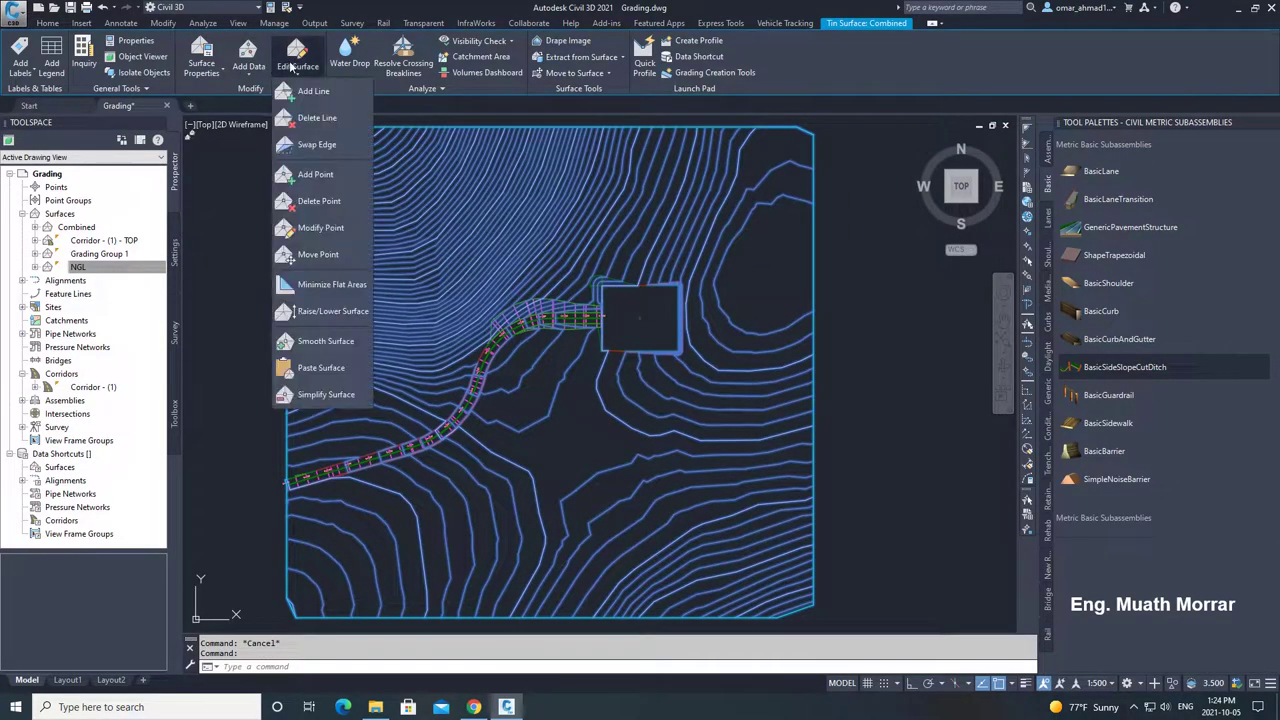
left_click(333, 311)
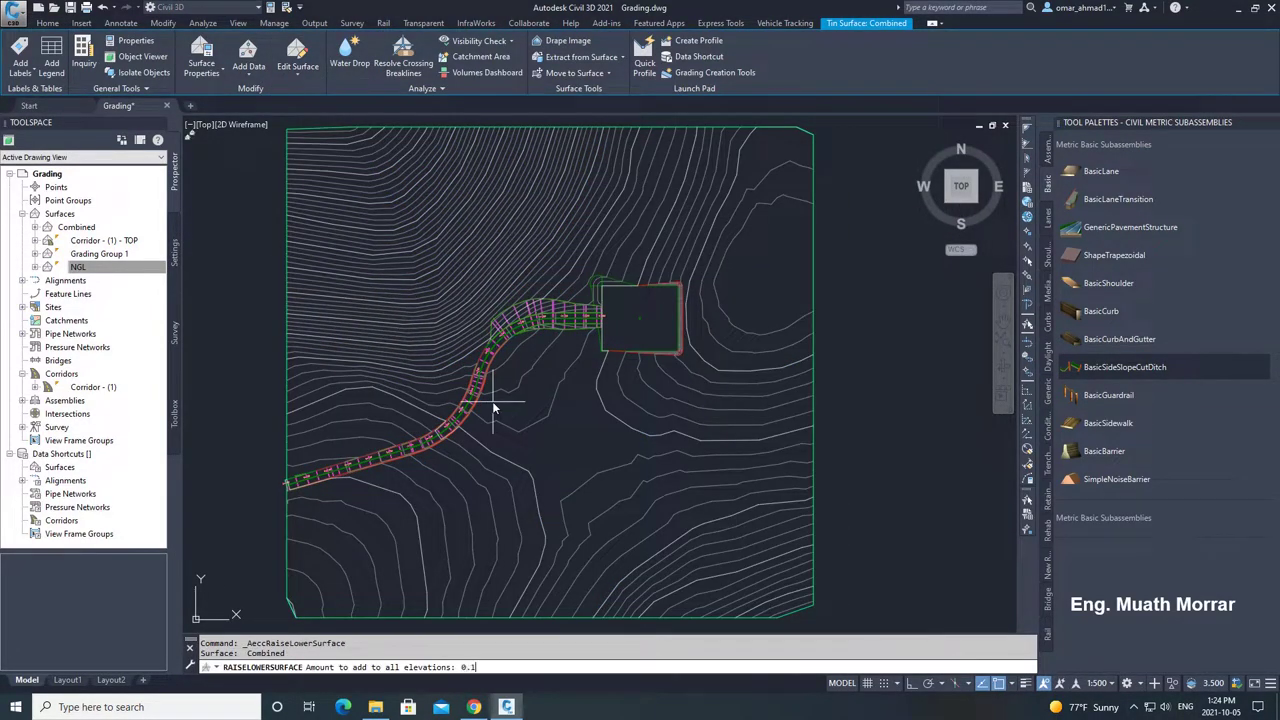
key("Return")
scroll(578, 364, "up", 6)
key("Escape")
Inspect the Combined surface with its road and graded pad in 3D using the Object Viewer.
left_click(562, 354)
left_click(474, 310)
scroll(470, 306, "down", 6)
right_click(450, 260)
left_click(528, 440)
mouse_move(830, 424)
left_mouse_down()
mouse_move(811, 429)
mouse_move(737, 375)
mouse_move(706, 314)
left_mouse_up()
scroll(737, 375, "up", 4)
middle_click_drag(640, 252, 634, 371)
left_click_drag(634, 371, 625, 343)
key("Escape")
Edit the Combined surface's style so that it displays its triangles.
scroll(625, 343, "down", 4)
scroll(556, 326, "up", 7)
left_click(380, 311)
left_click(350, 270)
right_click(461, 217)
left_click(535, 382)
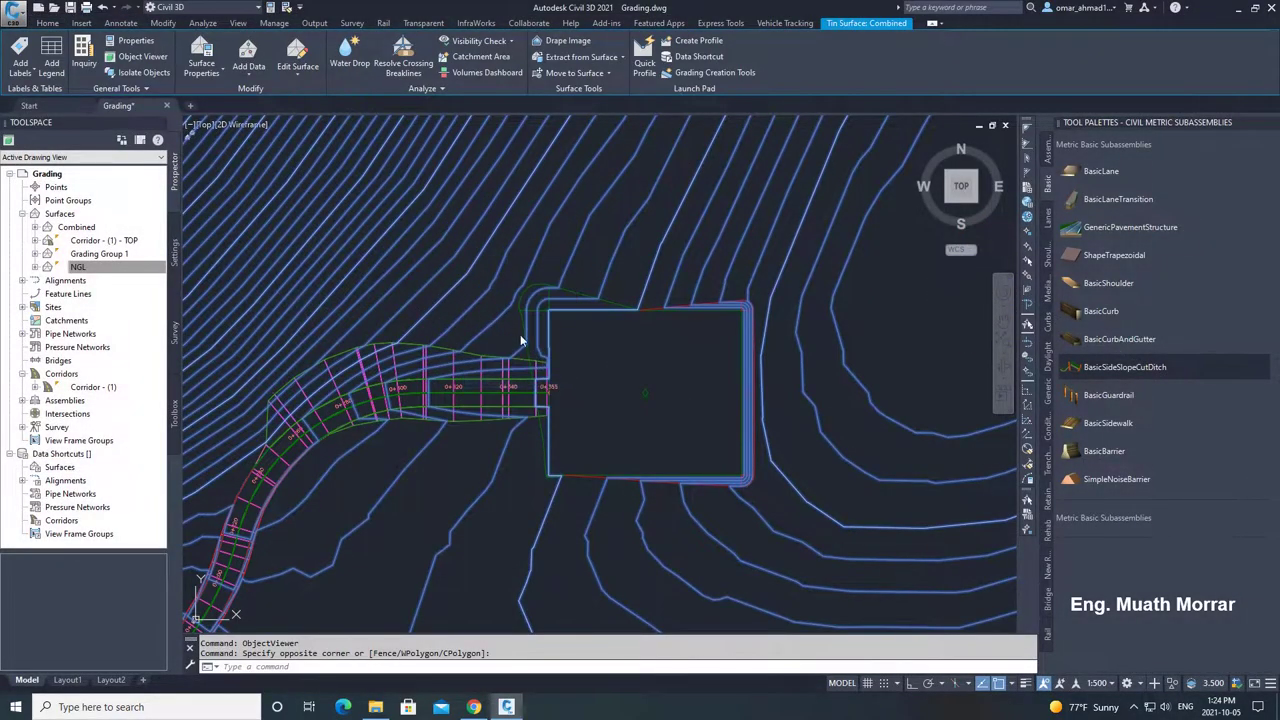
left_click(468, 432)
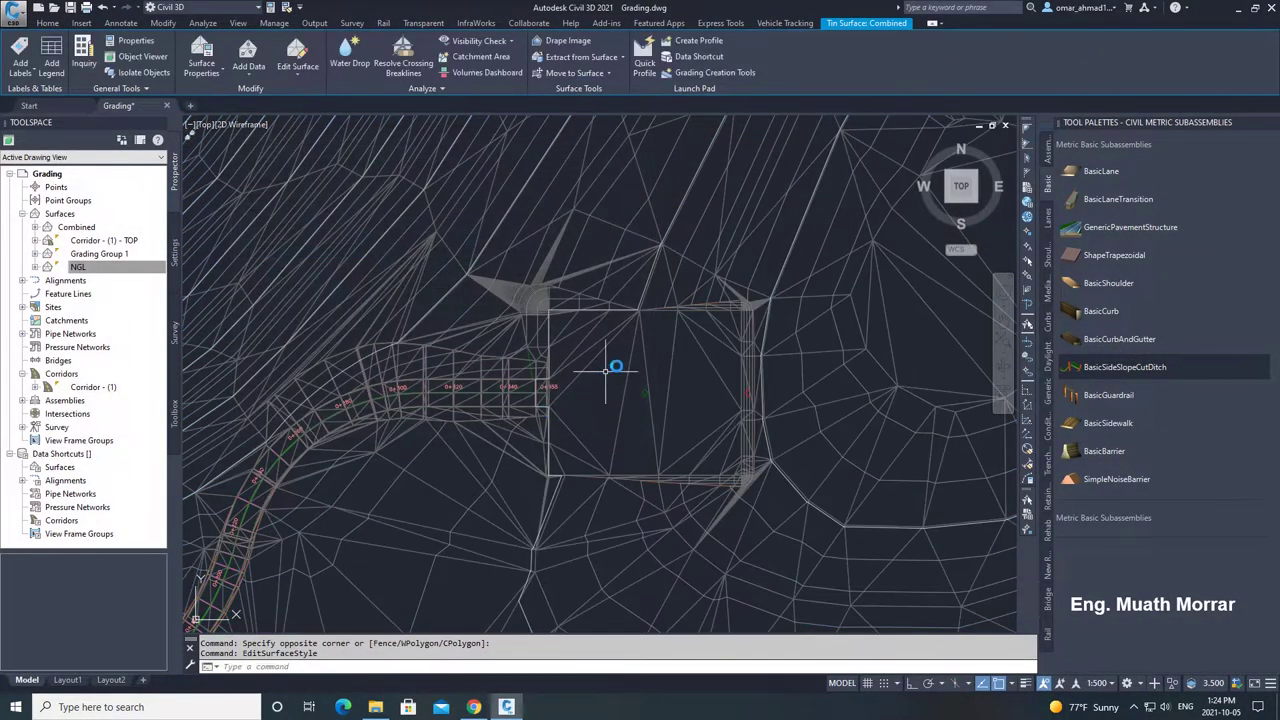
Load the Civil Multiview Blocks tool palettes and insert the Apartment 01 building footprint in the northwest part of the graded pad.
scroll(603, 371, "up", 3)
right_click(1090, 122)
left_click(1147, 280)
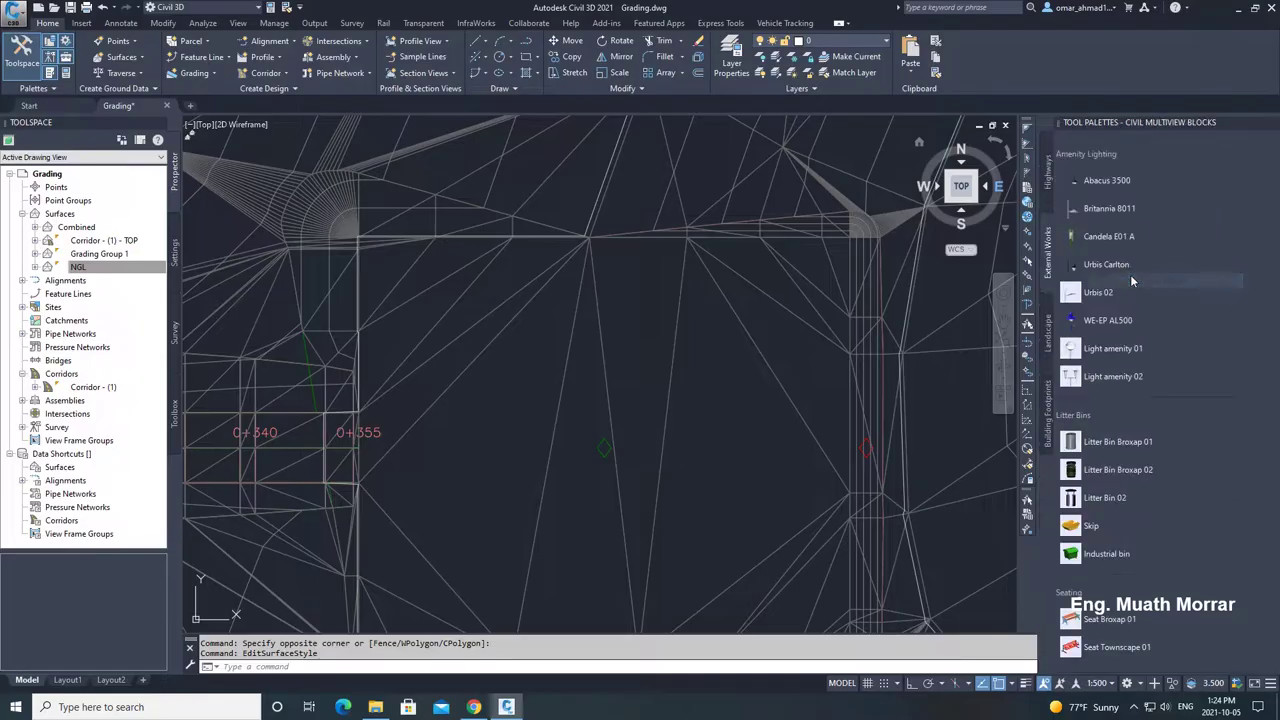
left_click(1047, 393)
scroll(397, 287, "up", 4)
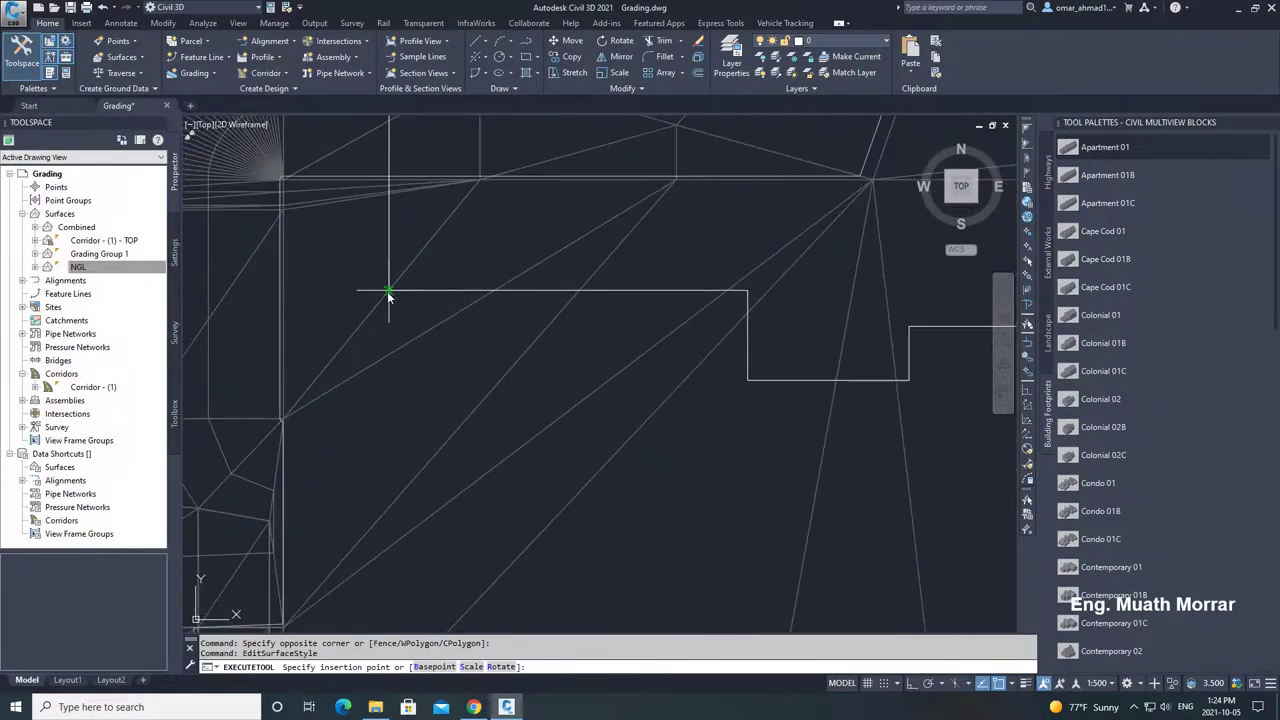
left_click(339, 389)
key("Escape")
Move the Apartment 01 footprint slightly toward the northwest corner of the pad.
scroll(341, 367, "down", 2)
left_click(356, 317)
left_click(332, 296)
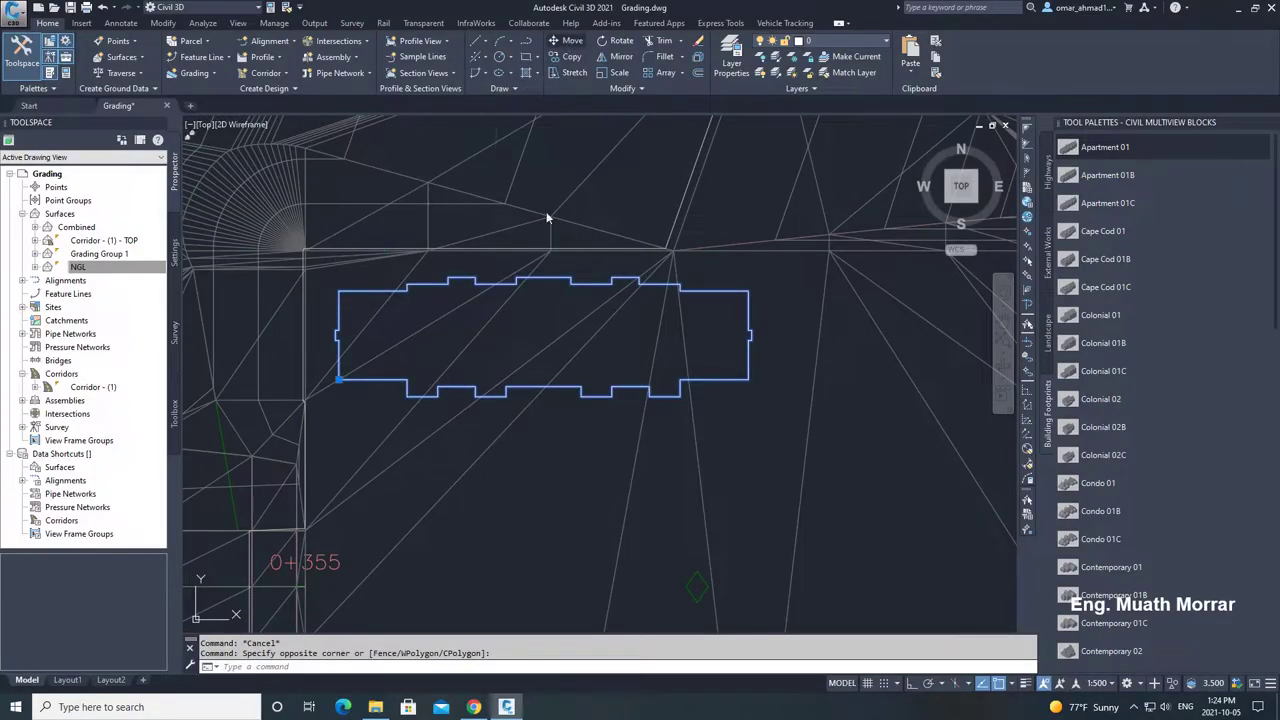
left_click(570, 41)
left_click(544, 523)
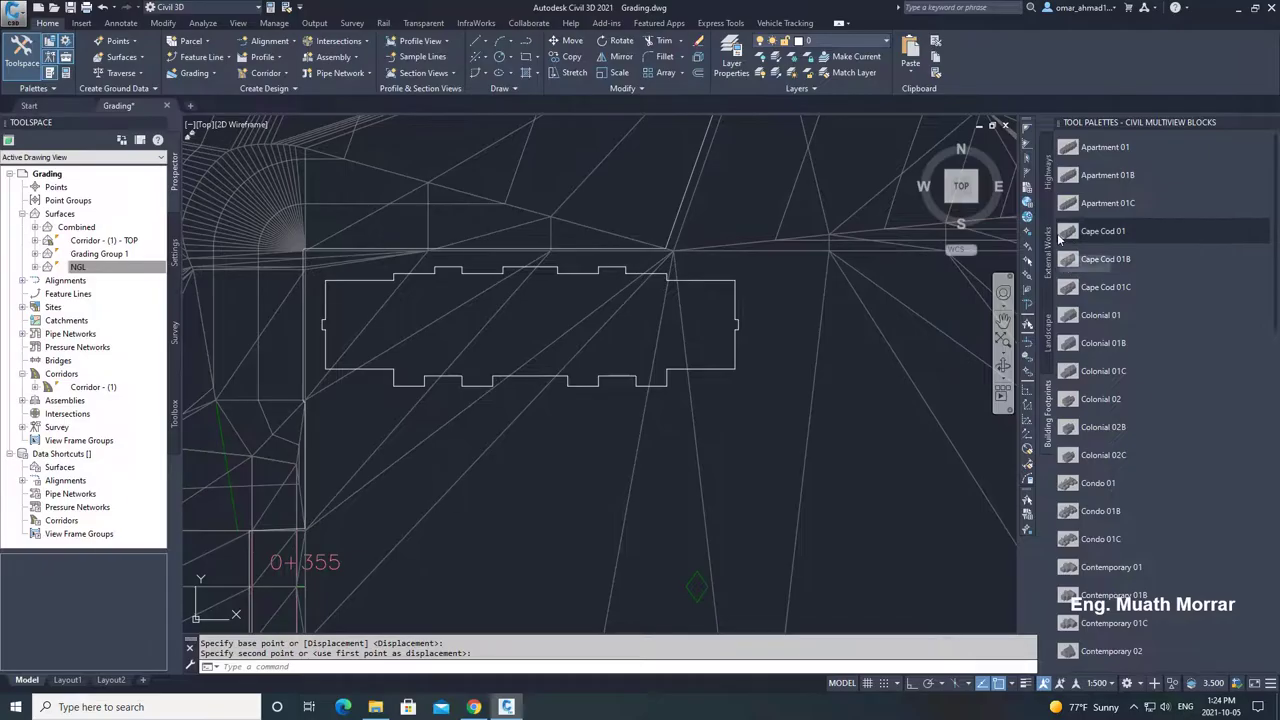
Insert the Cape Cod 01 footprint east of the apartment on the pad and shift it slightly north.
scroll(867, 341, "down", 2)
middle_click_drag(867, 341, 687, 385)
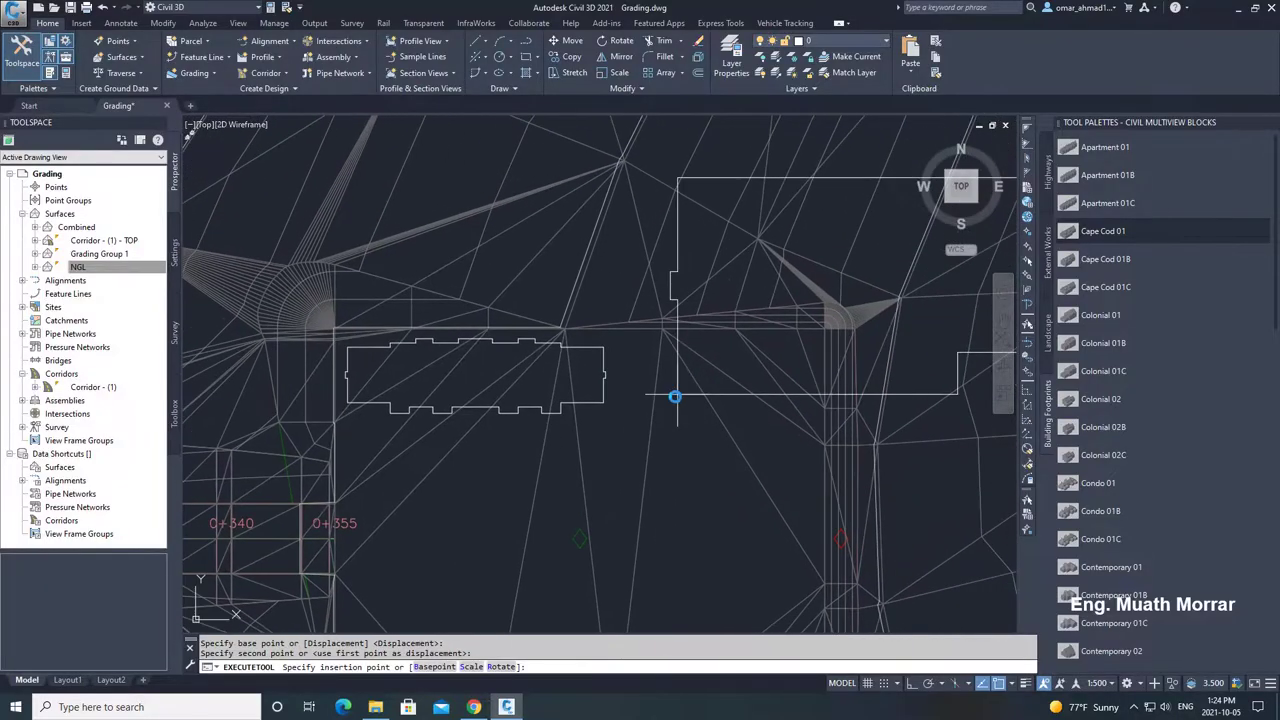
left_click(651, 421)
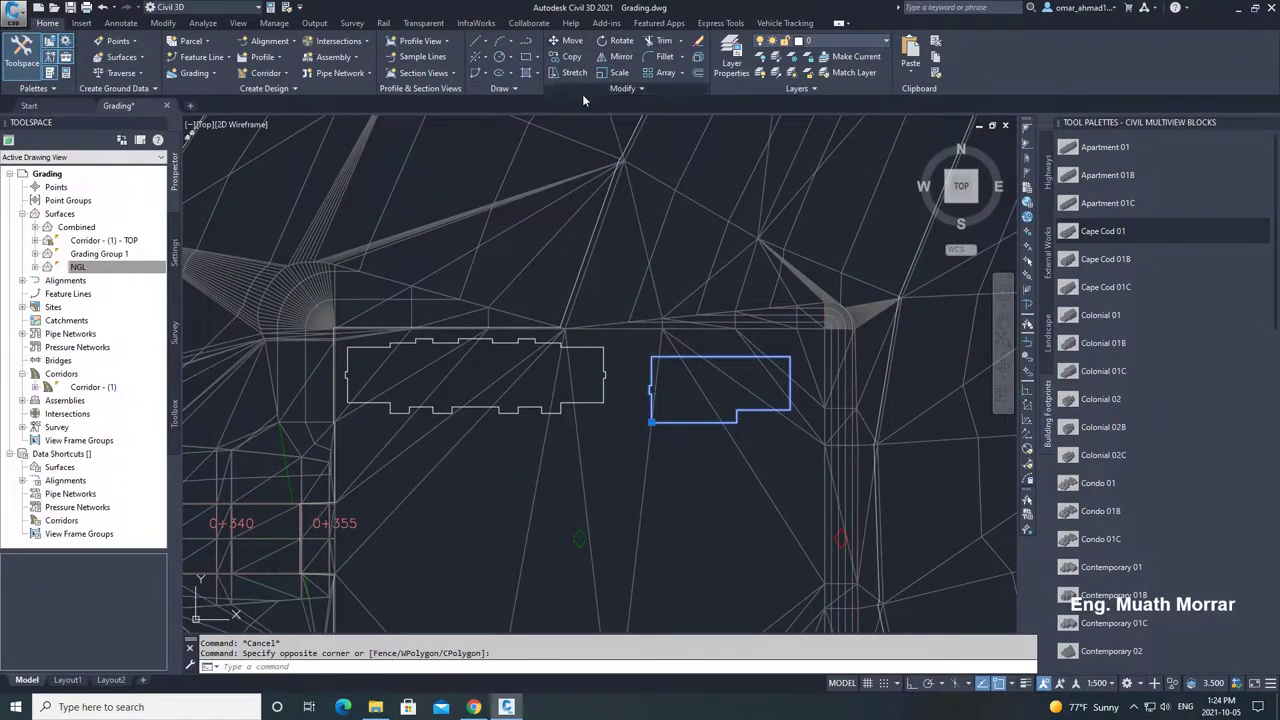
left_click(572, 41)
scroll(706, 448, "up", 2)
left_click(697, 495)
left_click(694, 485)
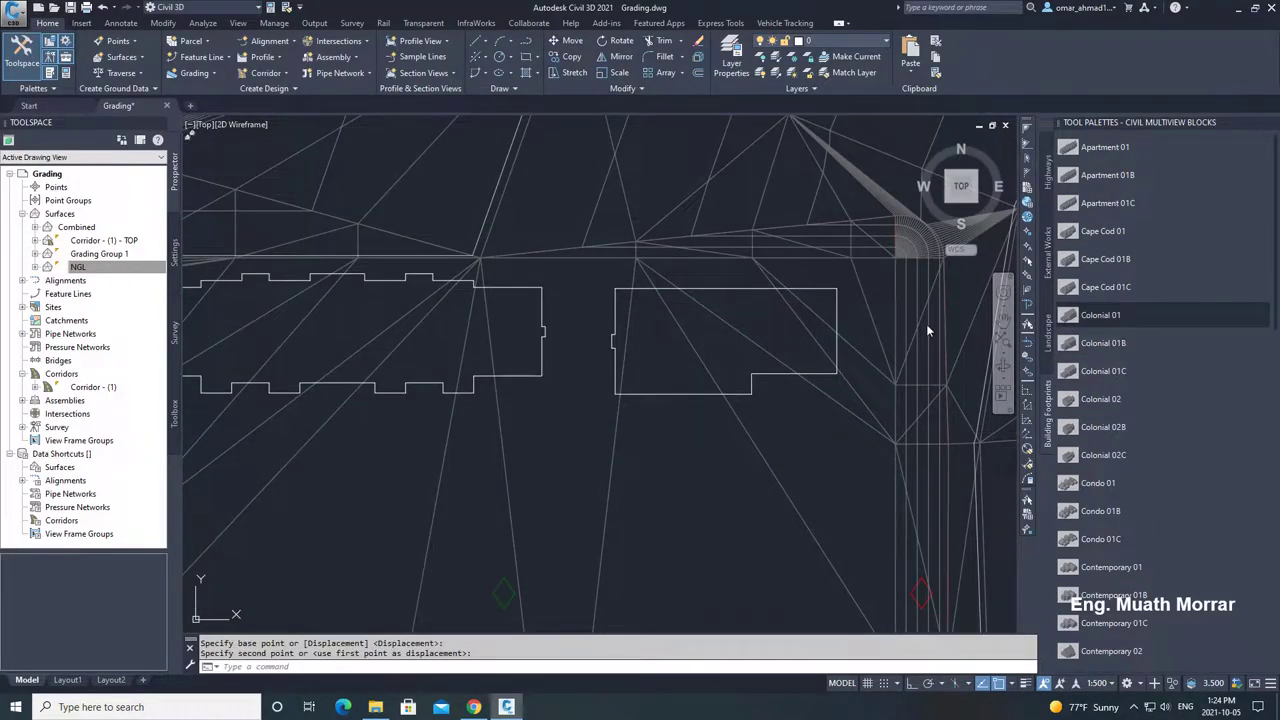
Insert the Colonial 01 footprint in the southwest corner of the graded pad.
scroll(800, 346, "down", 3)
scroll(673, 421, "up", 2)
left_click(646, 445)
middle_click_drag(687, 431, 629, 441)
Insert the Condo 01 footprint in the southeast part of the pad and move it southwest to fit inside the pad.
left_click(1097, 483)
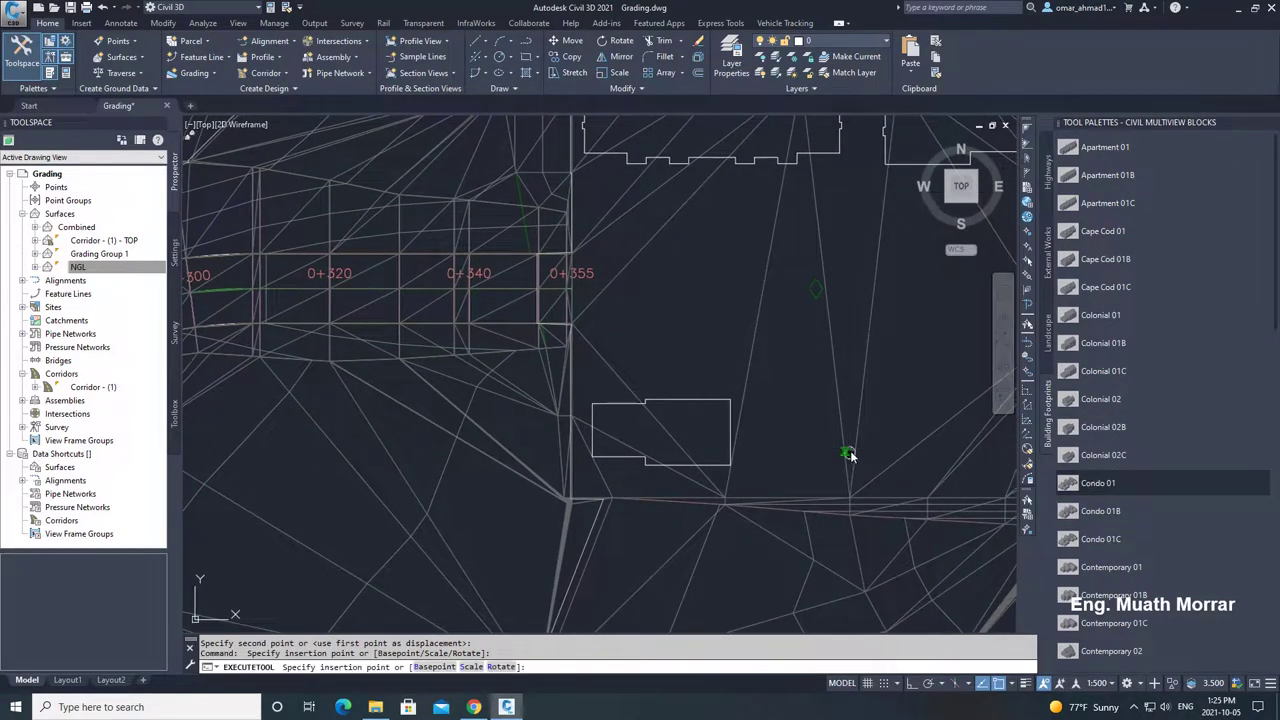
scroll(660, 437, "down", 2)
left_click(670, 366)
scroll(645, 350, "up", 4)
left_click(621, 393)
scroll(636, 394, "down", 2)
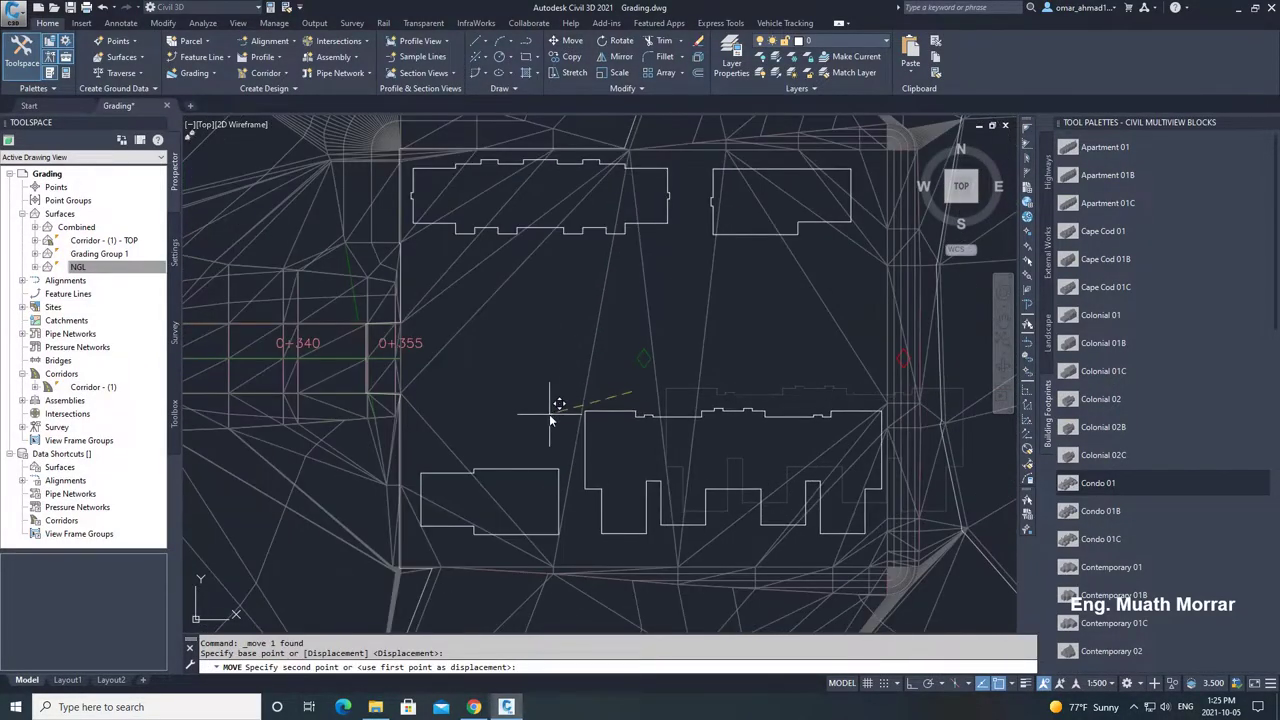
left_click(546, 440)
Insert a Concept tree 01 block south of the road near station 0+060.
middle_click_drag(553, 389, 600, 391)
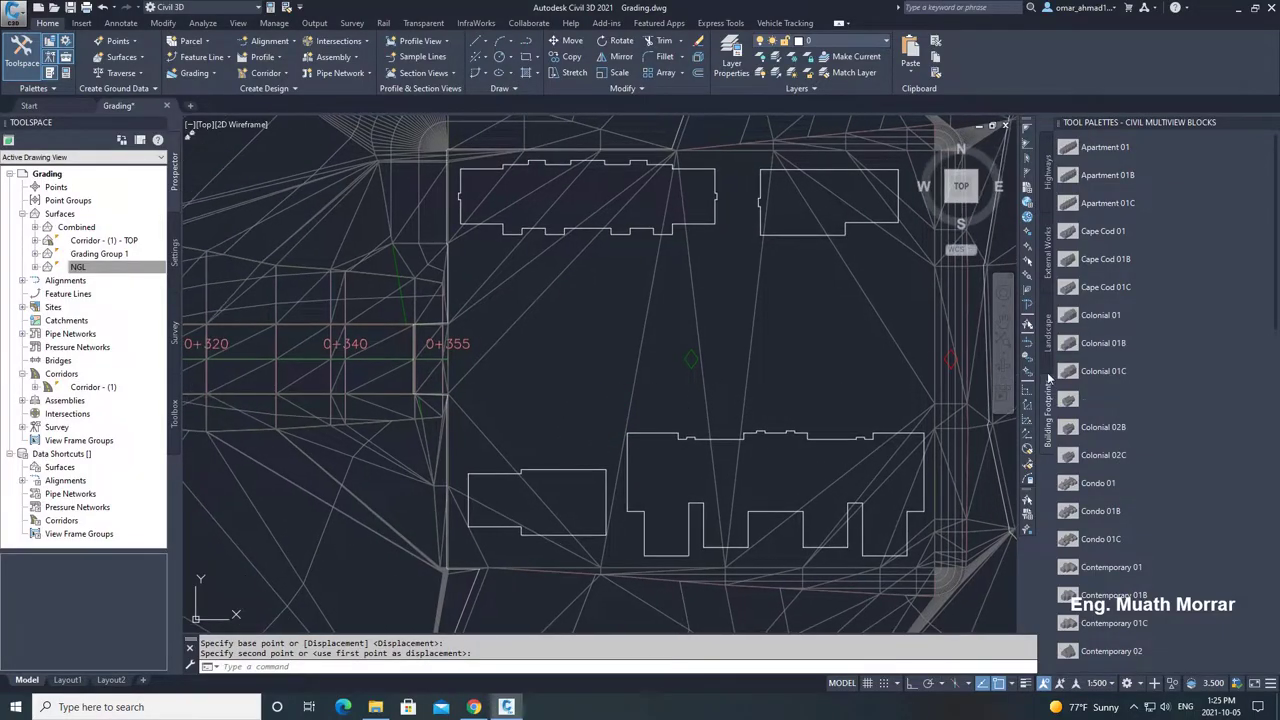
left_click(1047, 338)
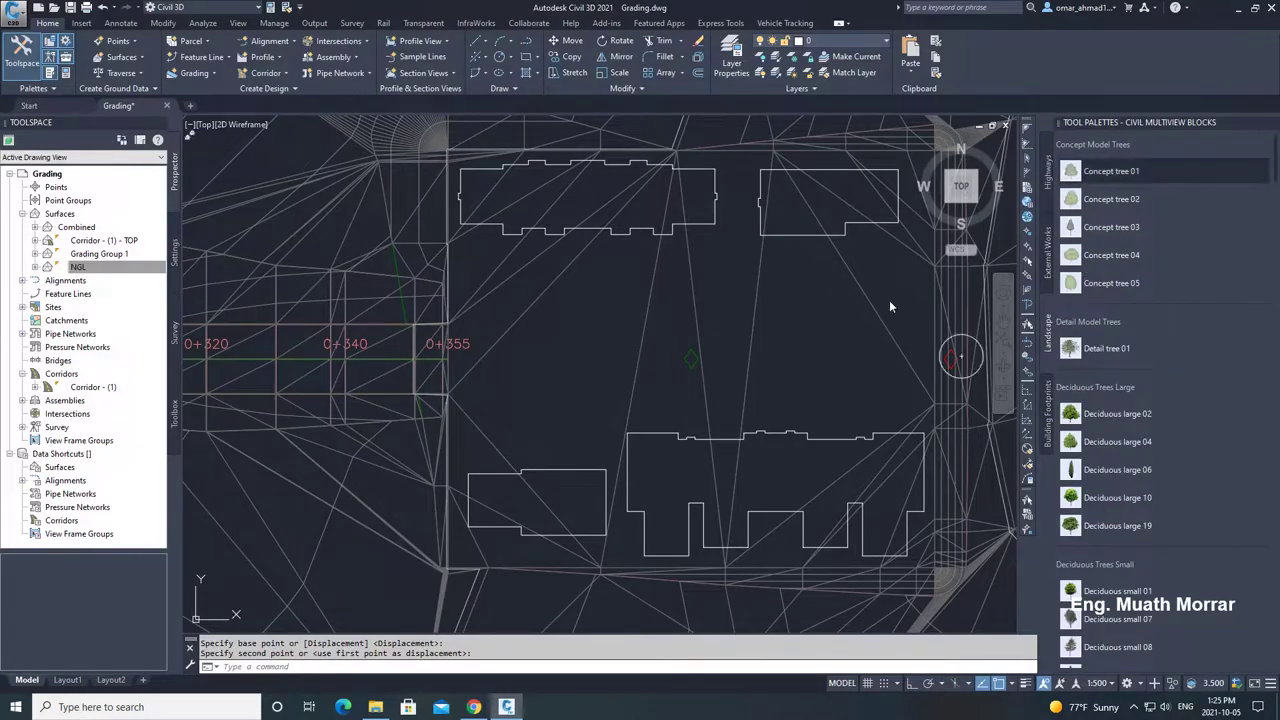
scroll(822, 344, "down", 4)
middle_click_drag(649, 391, 783, 305)
scroll(723, 363, "down", 2)
middle_click_drag(723, 363, 849, 217)
scroll(561, 417, "up", 4)
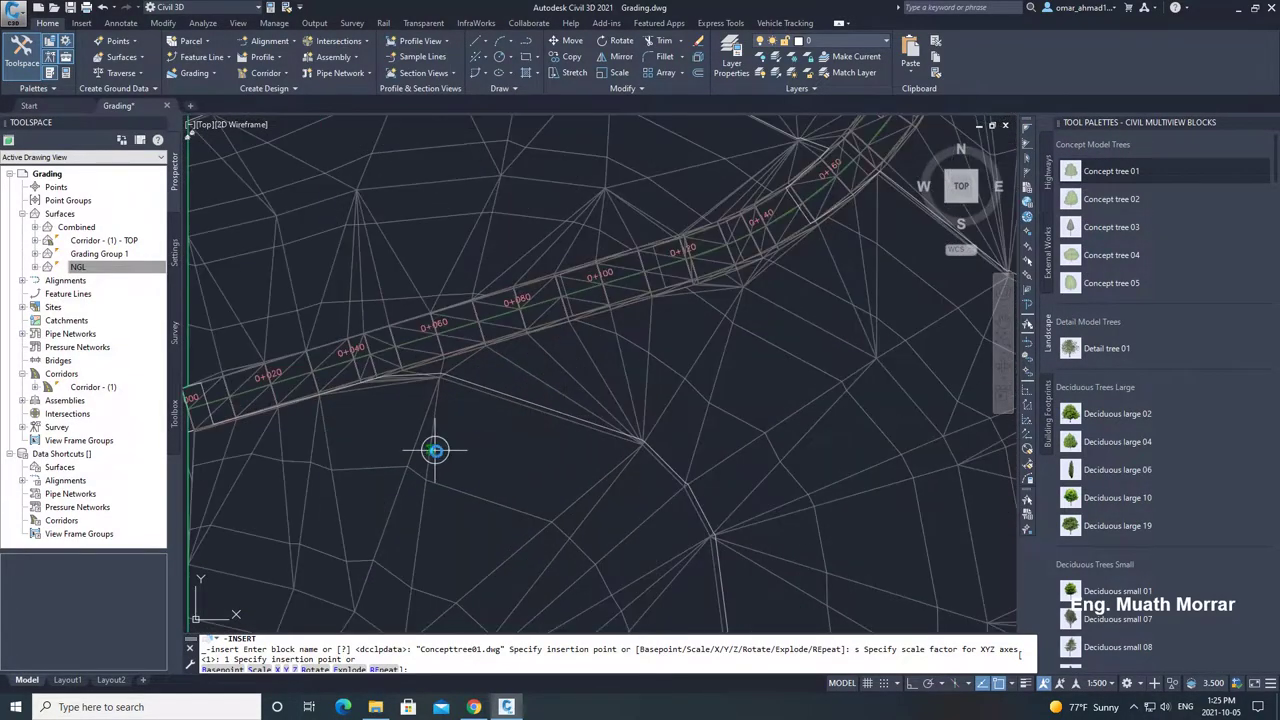
left_click(430, 449)
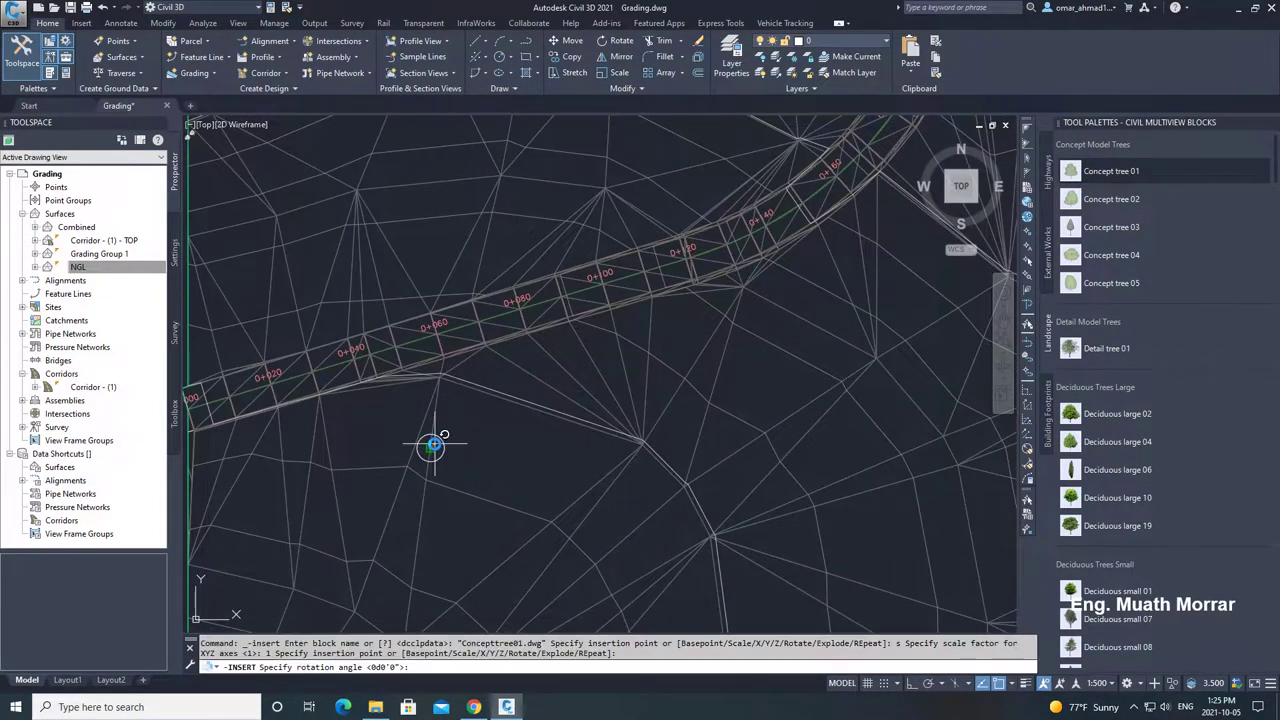
Copy the Concept tree 01 block repeatedly to scatter trees along the road's south side up to the graded pad.
left_click(572, 57)
scroll(490, 508, "up", 5)
left_click(494, 487)
scroll(520, 450, "down", 5)
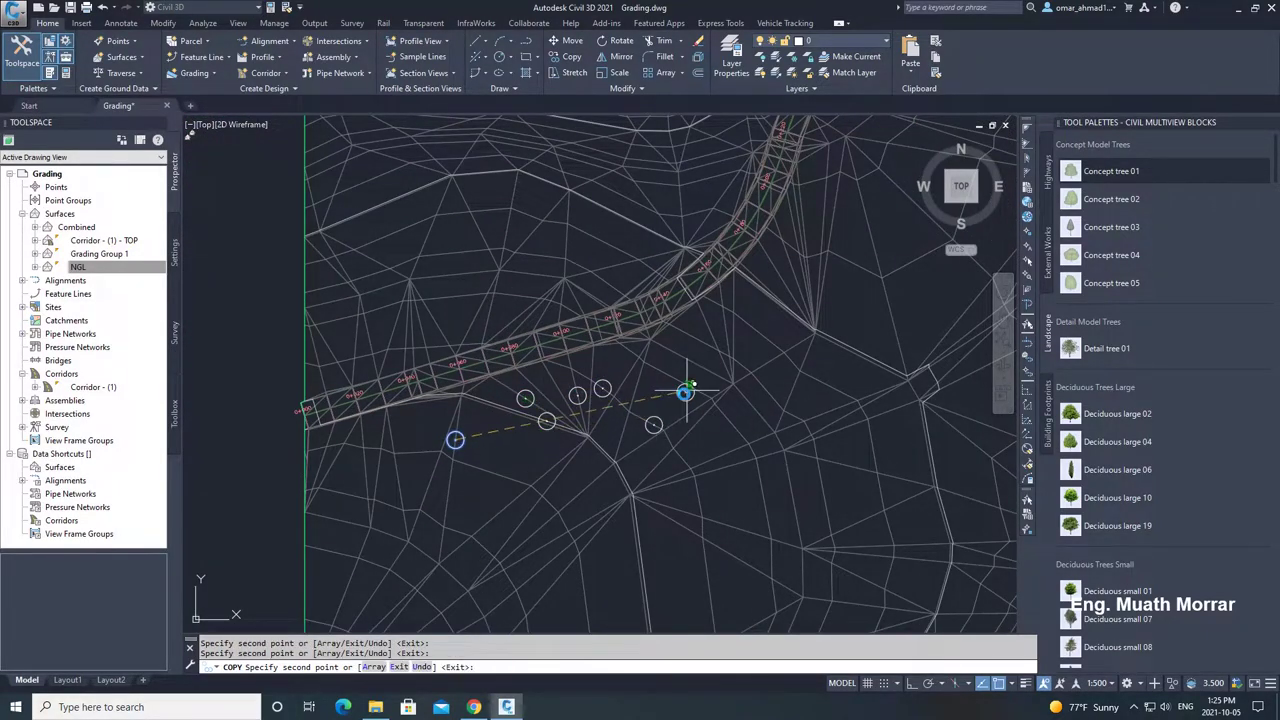
left_click(794, 298)
mouse_move(818, 286)
middle_mouse_down()
mouse_move(757, 352)
mouse_move(754, 330)
middle_mouse_up()
left_click(759, 318)
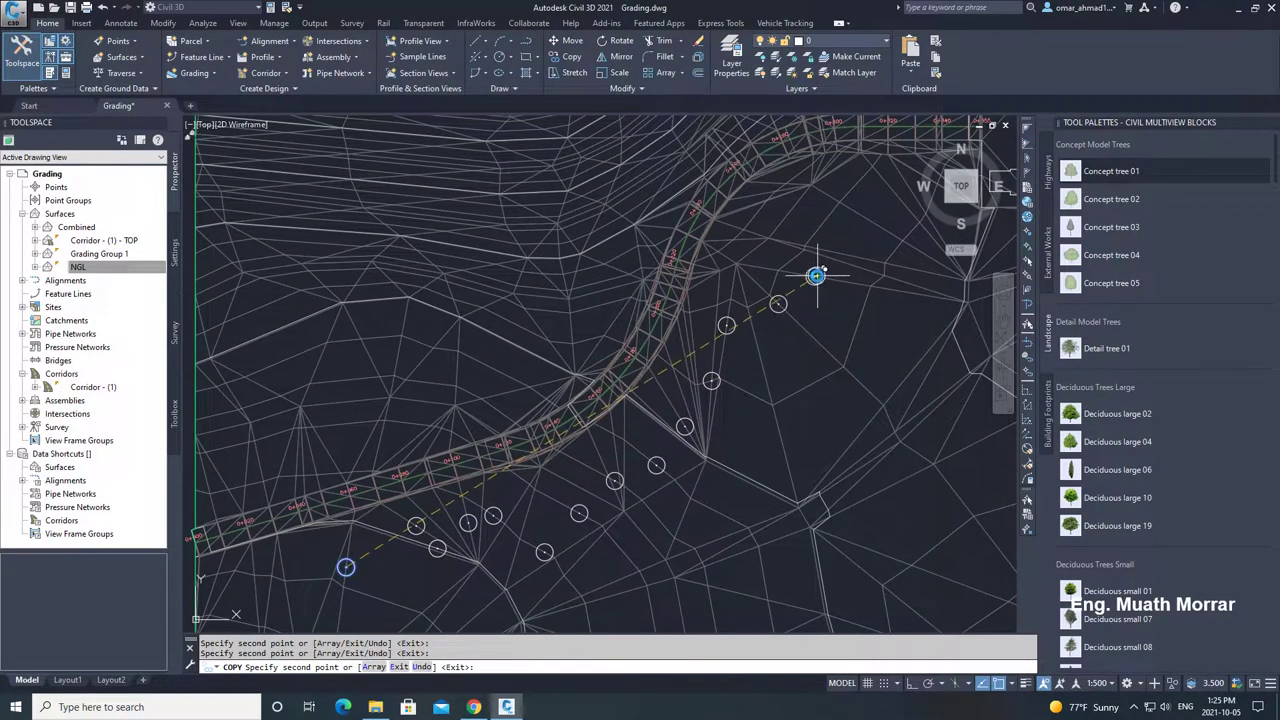
scroll(760, 330, "up", 3)
left_click(788, 219)
scroll(673, 290, "down", 2)
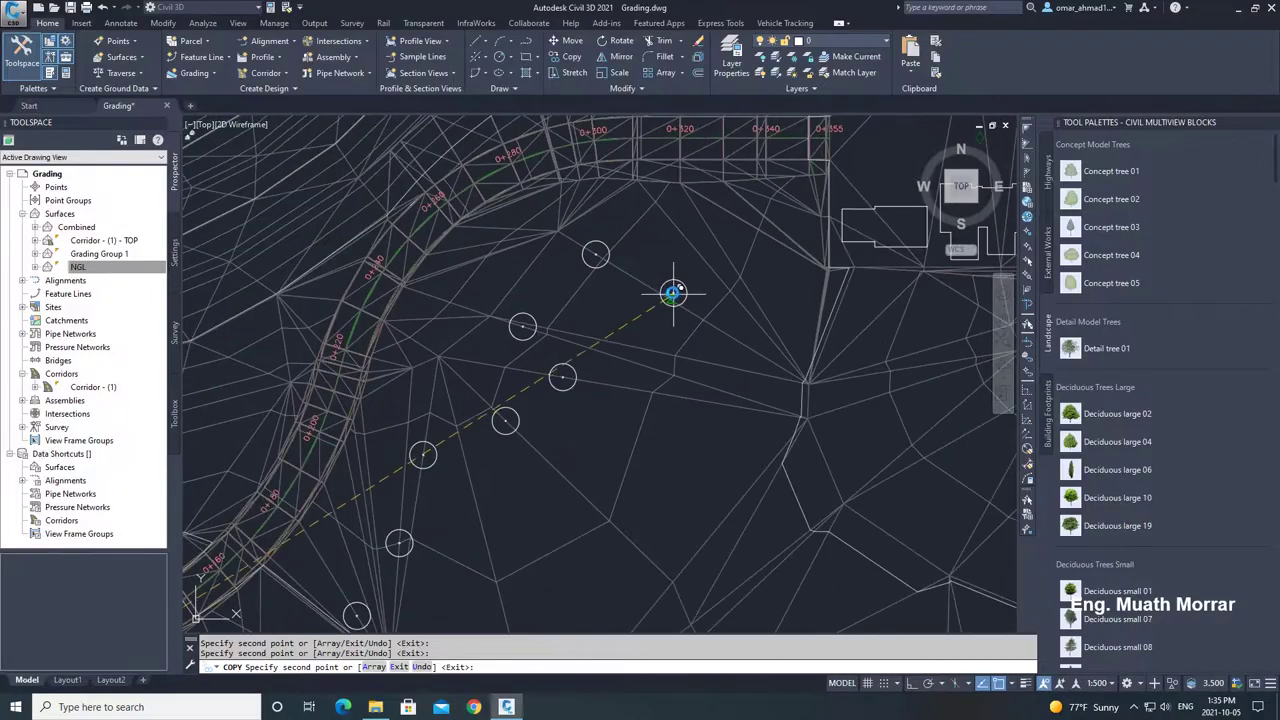
left_click(693, 340)
middle_click_drag(626, 496, 691, 369)
scroll(580, 443, "down", 5)
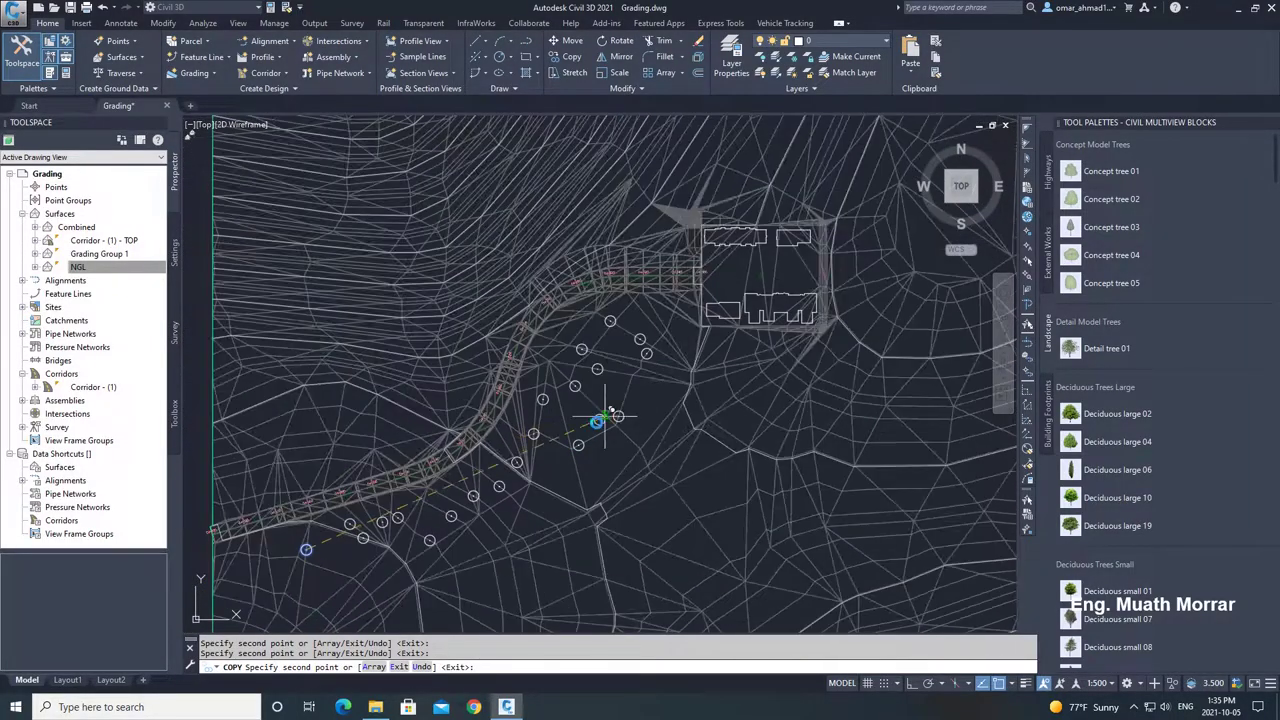
Insert a Concept tree 02 block on the pad just south of the Apartment 01 footprint.
left_click(1073, 200)
scroll(644, 333, "up", 4)
left_click(528, 336)
key("Return")
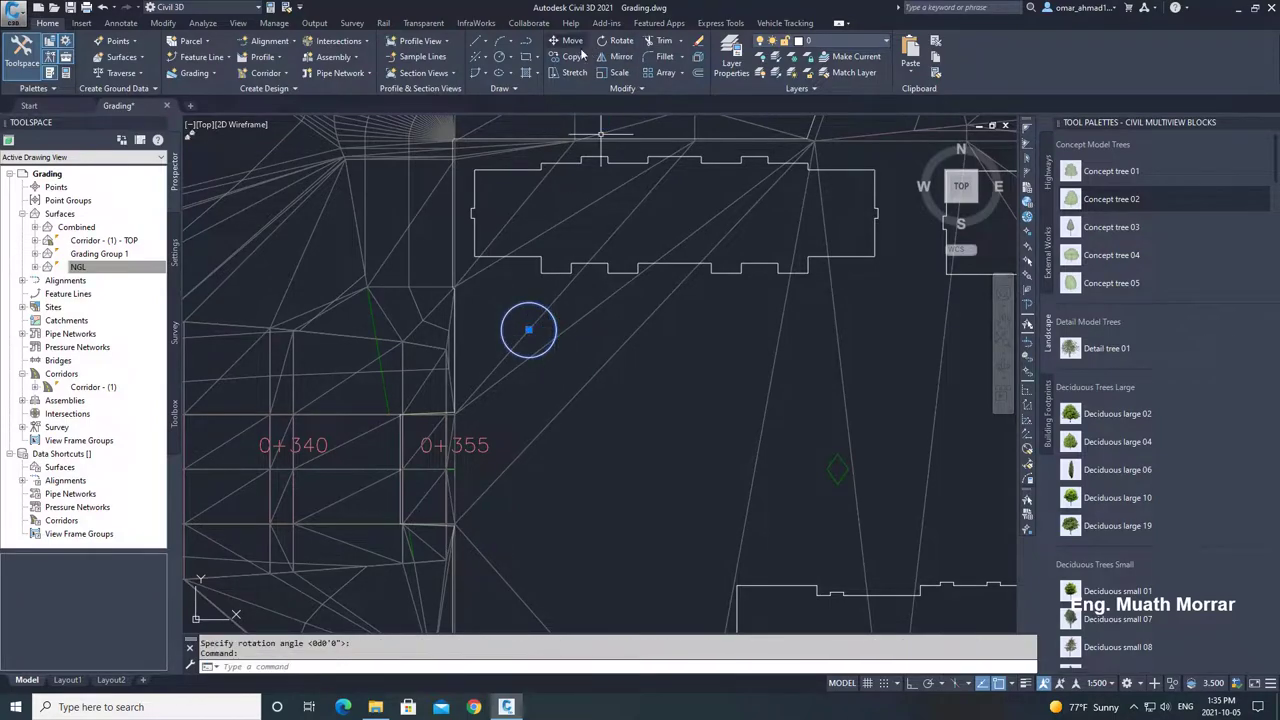
Copy the Concept tree 02 block several times in a row eastward across the pad, south of the northern buildings.
left_click(571, 56)
scroll(530, 322, "up", 2)
scroll(528, 345, "up", 4)
left_click(526, 342)
scroll(524, 338, "down", 8)
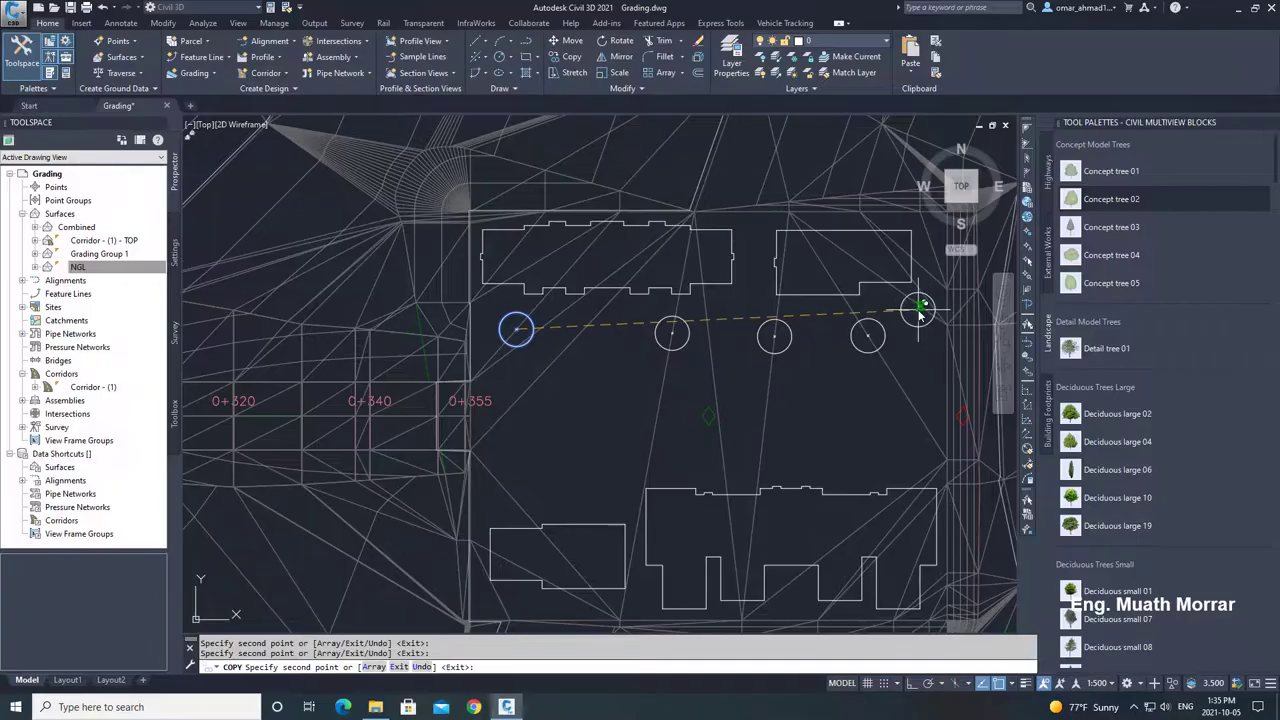
scroll(919, 313, "down", 4)
key("Escape")
Insert an Abacus 3500 amenity light at the road's north edge at station 0+020, rotated to point across the road.
scroll(613, 362, "up", 2)
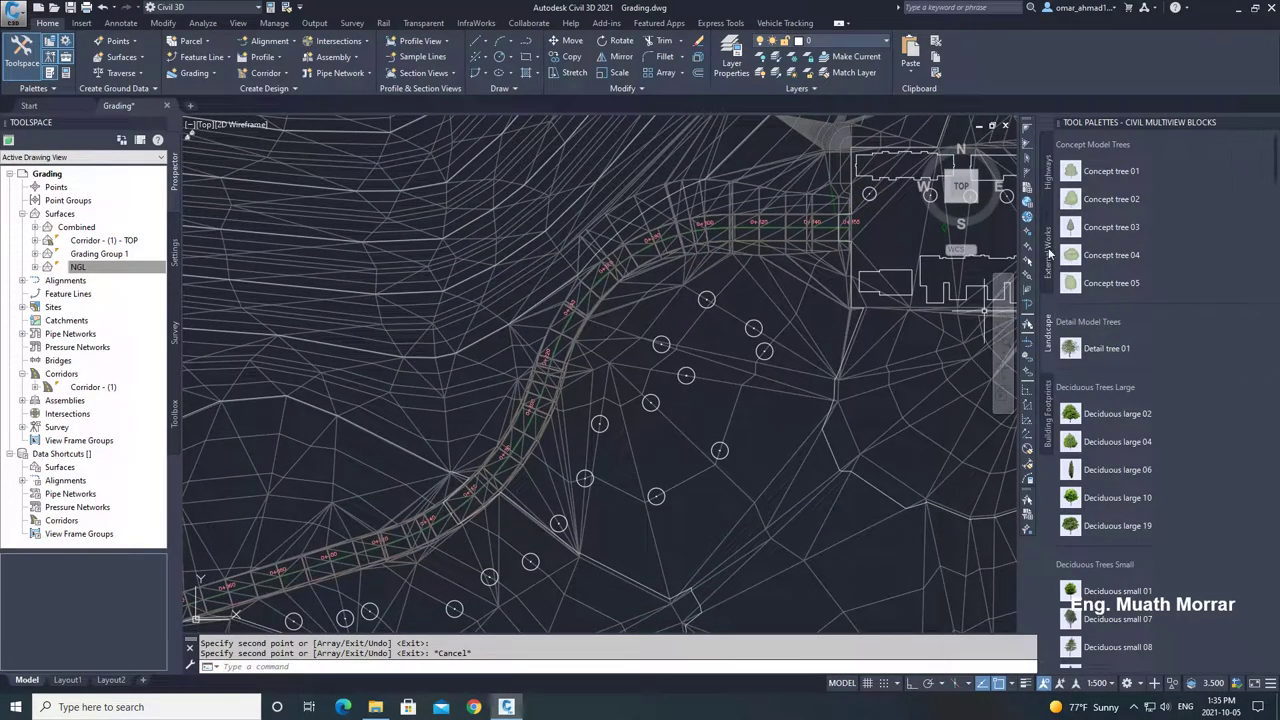
left_click(1049, 254)
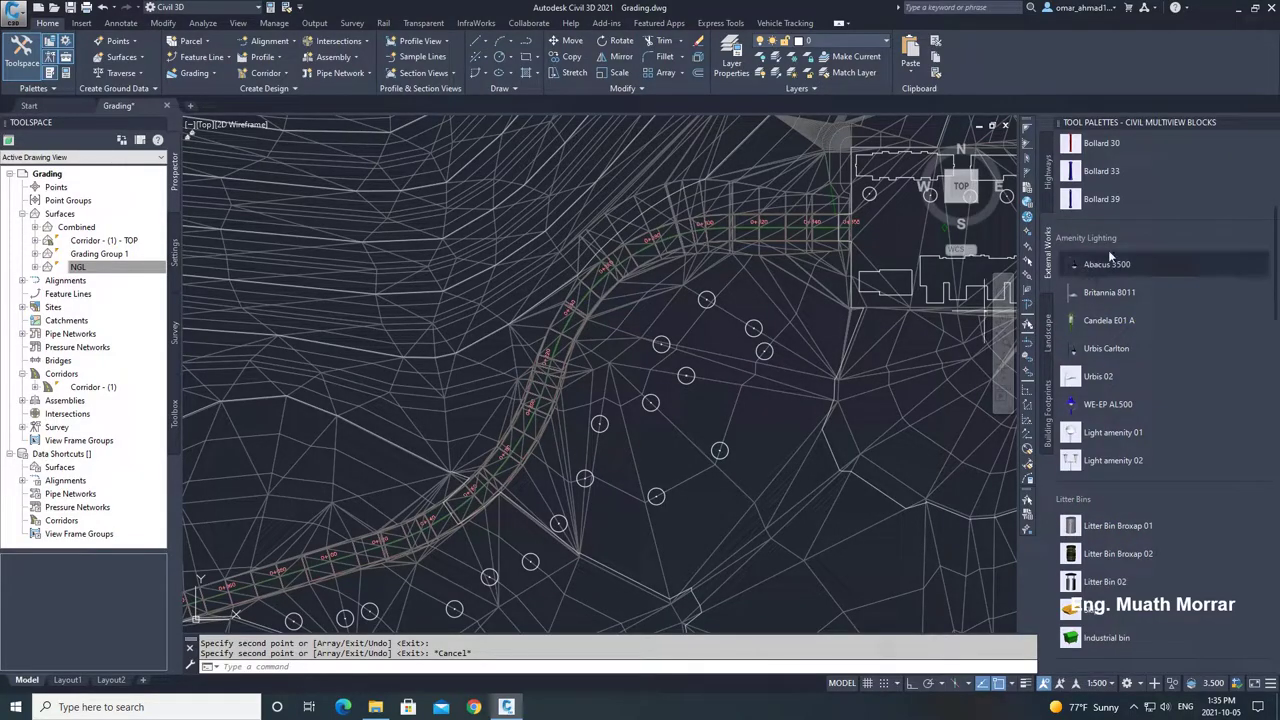
left_click(1108, 262)
scroll(630, 400, "up", 8)
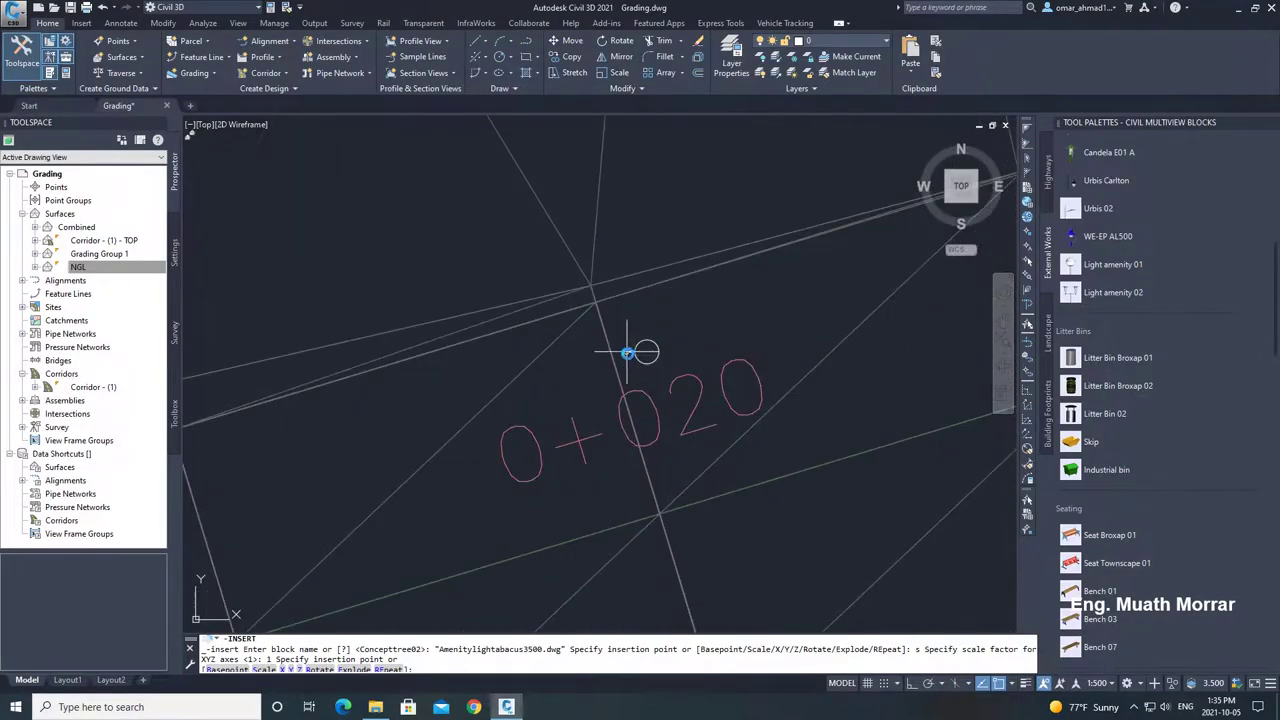
left_click(599, 318)
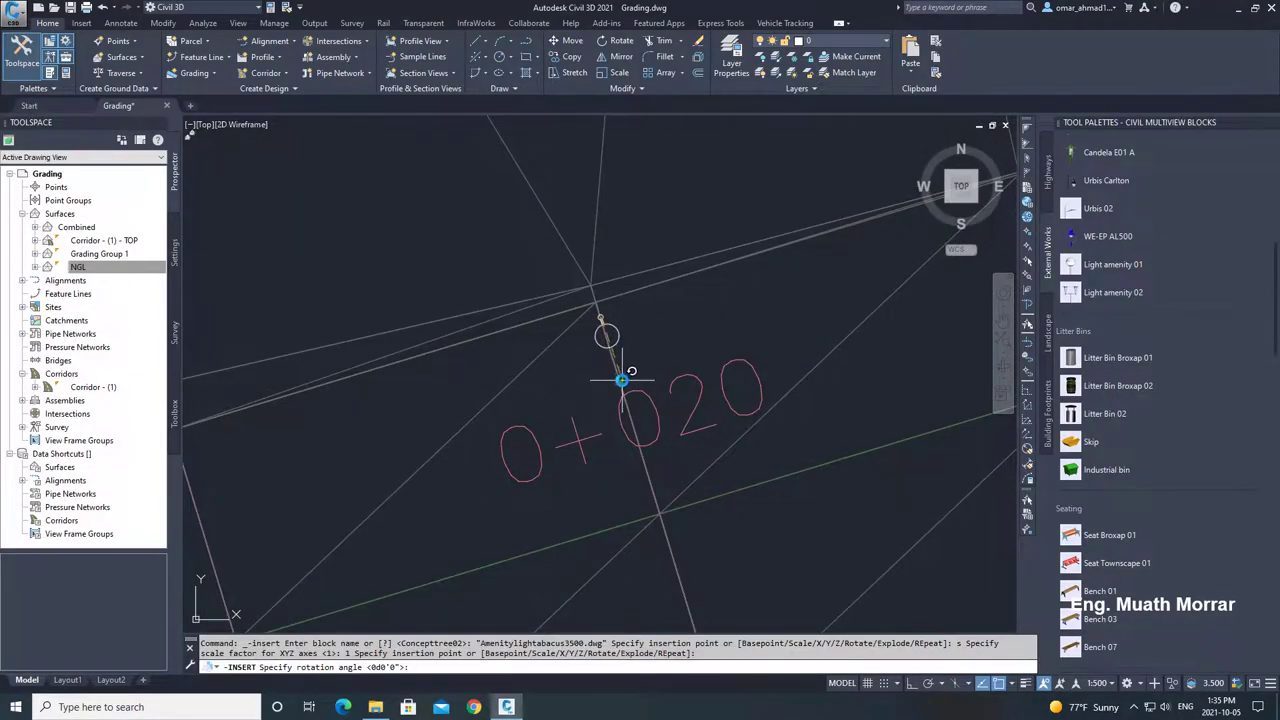
left_click(613, 324)
Copy the Abacus 3500 street light from station 0+020 to the road's north edge at 0+040.
left_click(584, 57)
scroll(595, 291, "up", 6)
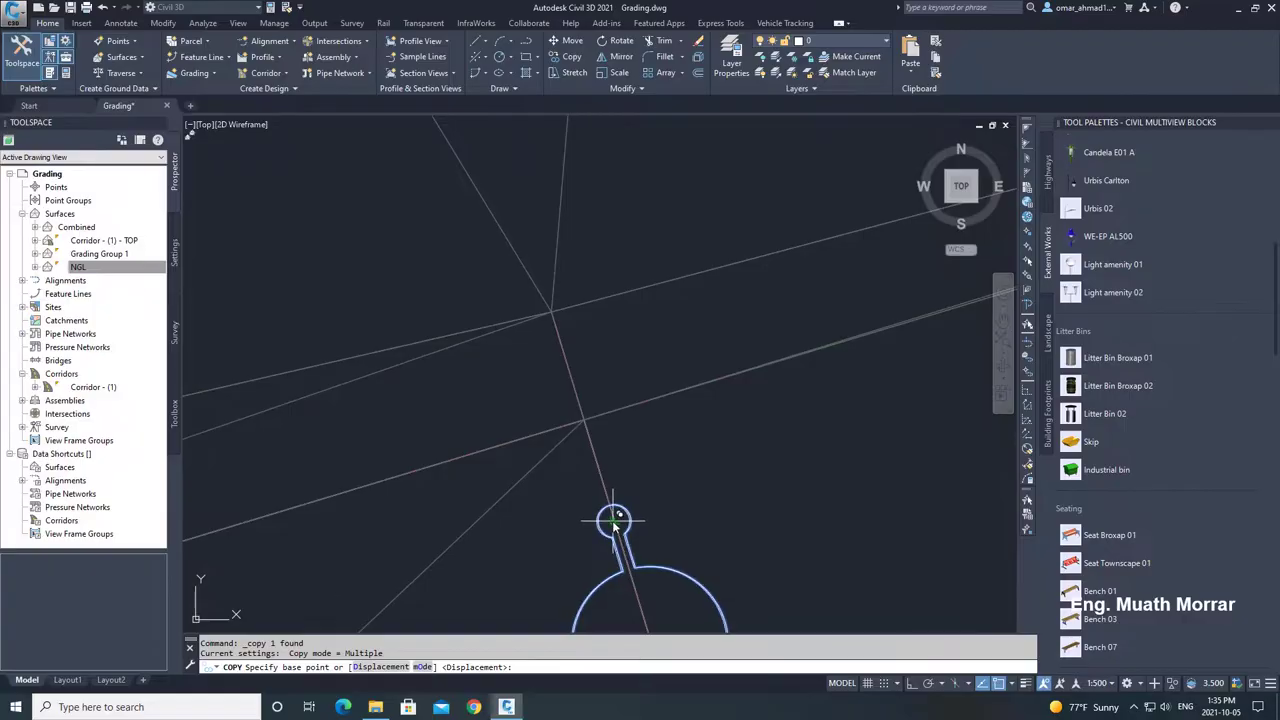
left_click(613, 521)
scroll(517, 408, "down", 10)
scroll(690, 362, "up", 6)
scroll(598, 324, "up", 2)
left_click(603, 323)
scroll(606, 342, "down", 7)
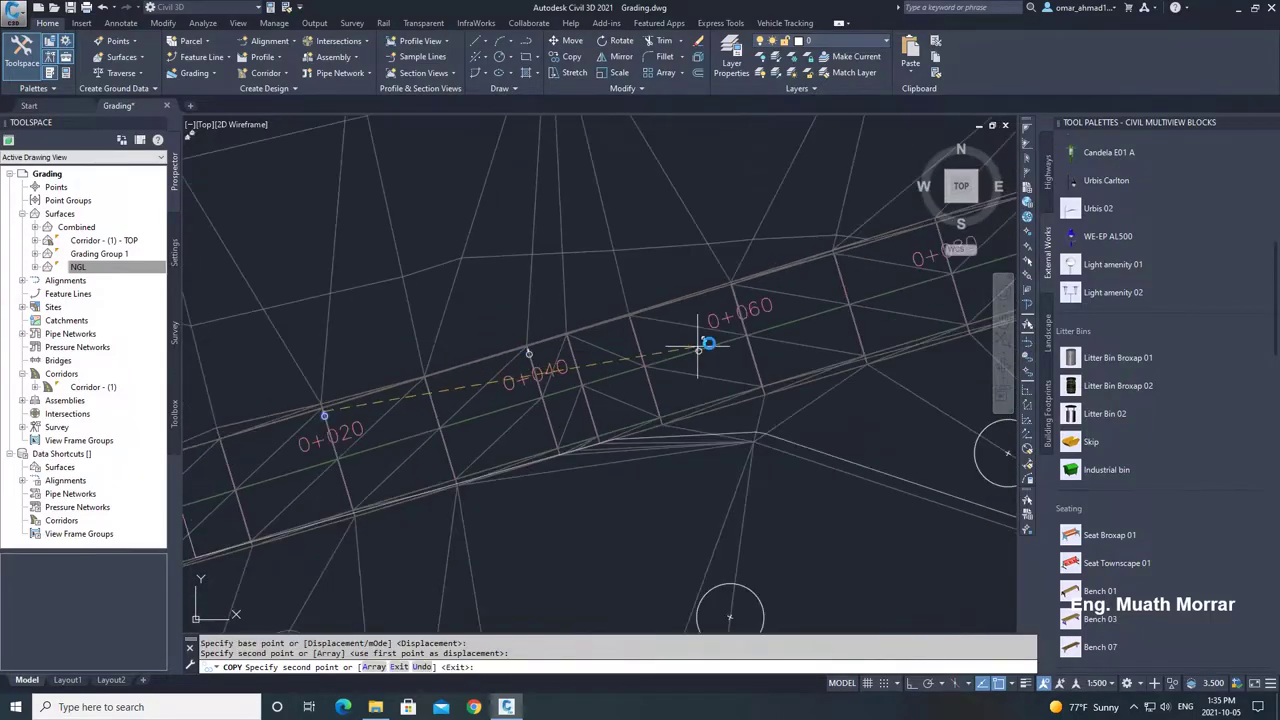
Place further copies of the street light along the road's north edge at stations 0+060, 0+080 and 0+100.
scroll(697, 348, "up", 5)
scroll(609, 343, "down", 4)
scroll(643, 294, "up", 4)
left_click(641, 296)
scroll(629, 343, "down", 4)
scroll(705, 288, "up", 4)
left_click(705, 288)
scroll(705, 288, "down", 5)
scroll(780, 295, "up", 2)
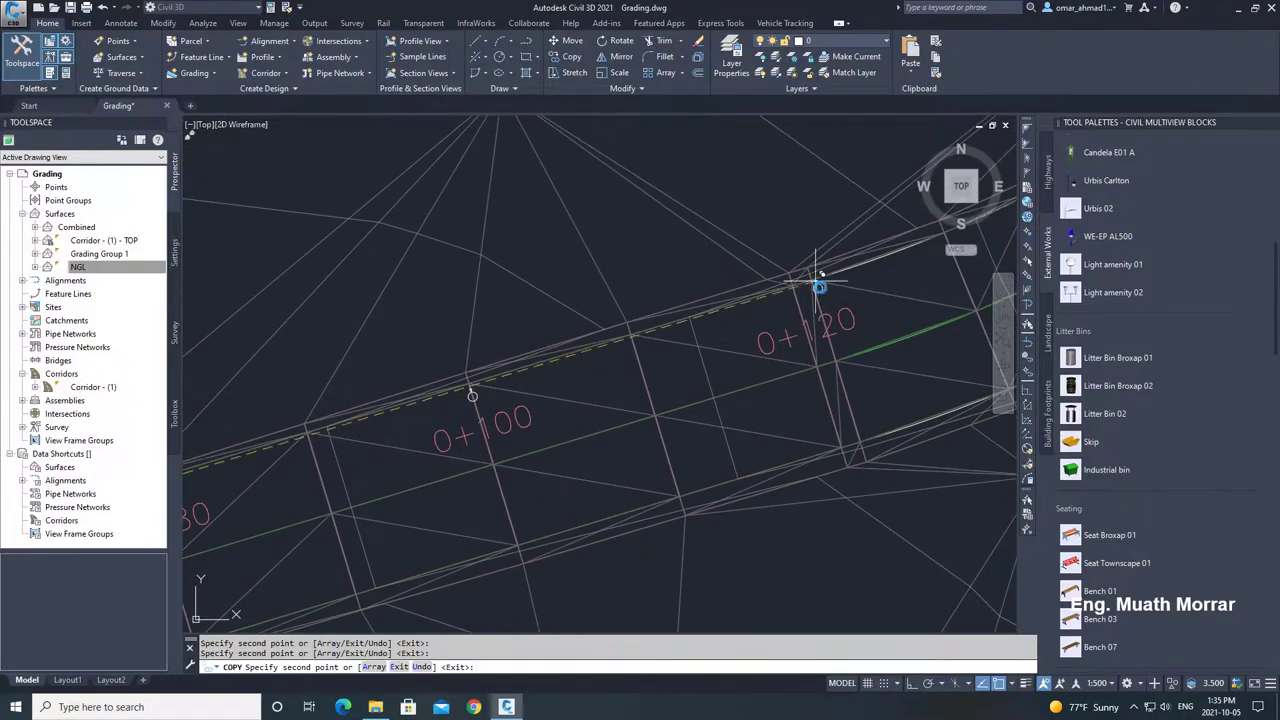
Continue copying the street light along the road's north edge to stations 0+120, 0+140 and 0+160.
scroll(815, 290, "up", 2)
left_click(815, 290)
scroll(815, 290, "down", 5)
scroll(749, 271, "up", 5)
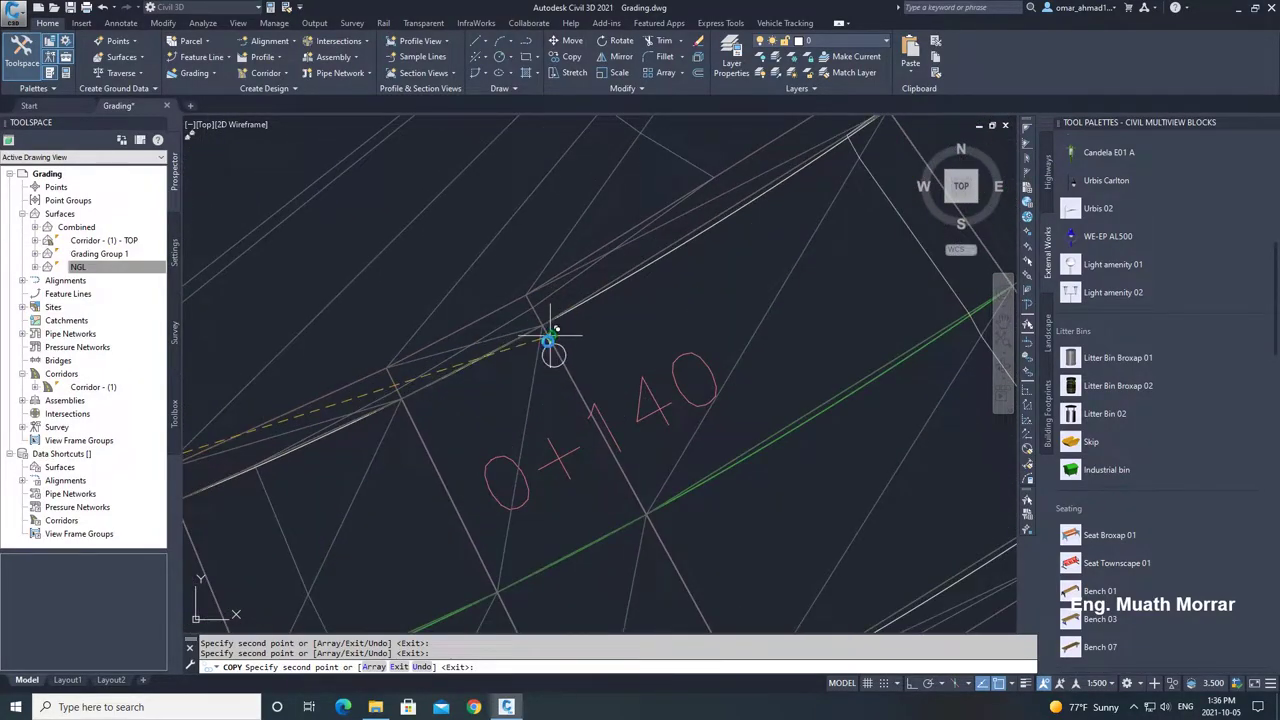
left_click(551, 333)
scroll(560, 345, "down", 4)
scroll(557, 333, "up", 4)
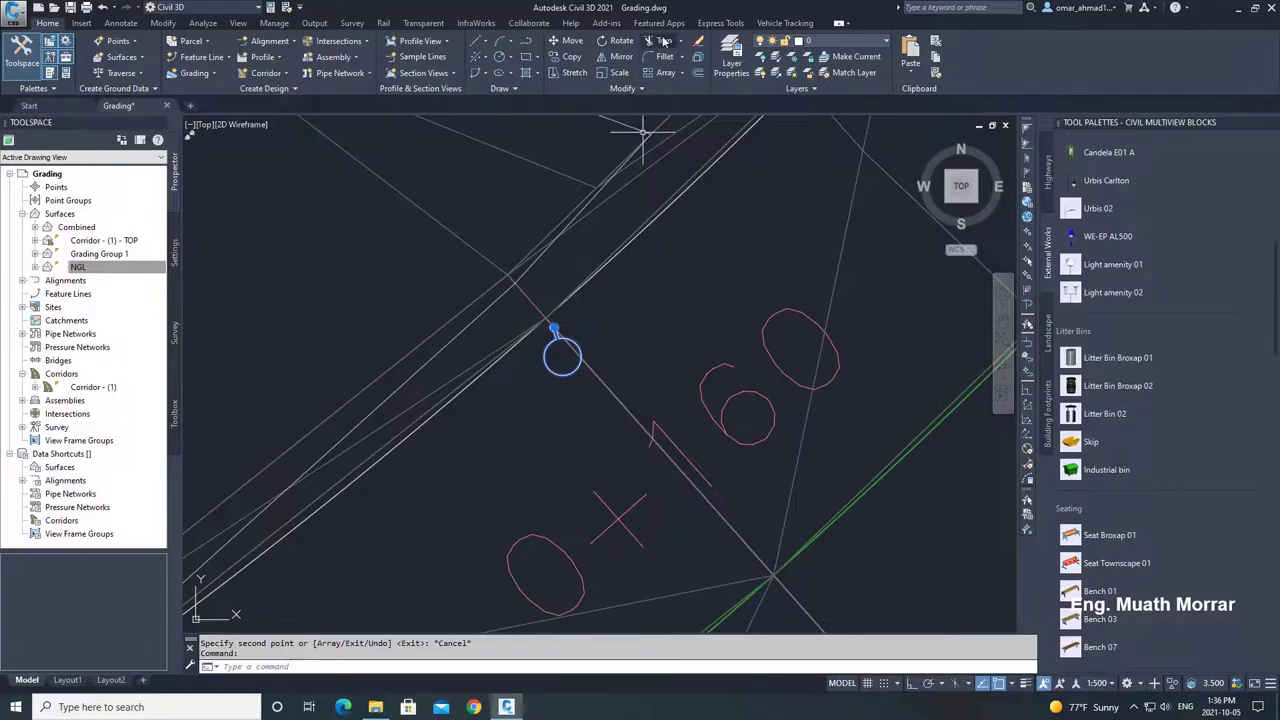
Rotate the street light at station 0+160 about its pole to point across the road.
scroll(554, 316, "up", 4)
left_click(554, 345)
left_click(775, 245)
Copy the rotated street light from 0+160 to the road edge at stations 0+180 and 0+200.
left_click(697, 347)
left_click(627, 391)
left_click(567, 56)
left_click(555, 345)
scroll(506, 366, "down", 4)
scroll(630, 330, "up", 4)
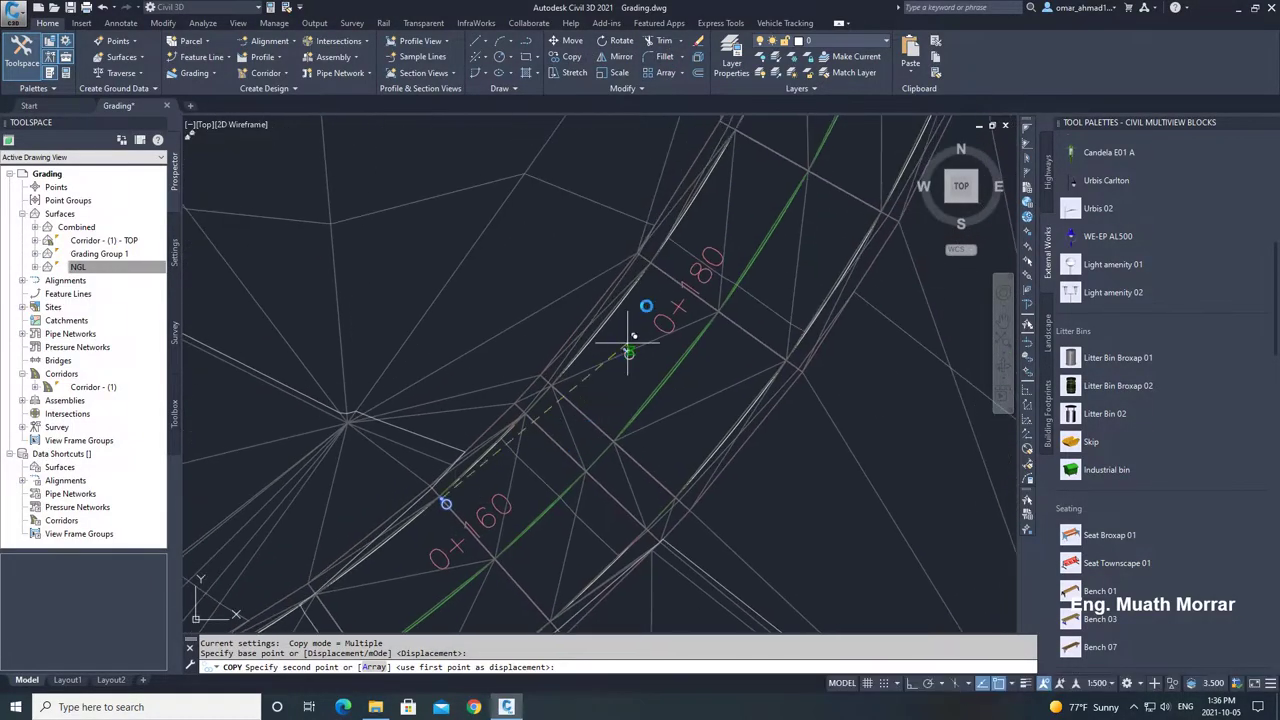
left_click(651, 303)
scroll(643, 334, "down", 4)
scroll(691, 291, "up", 4)
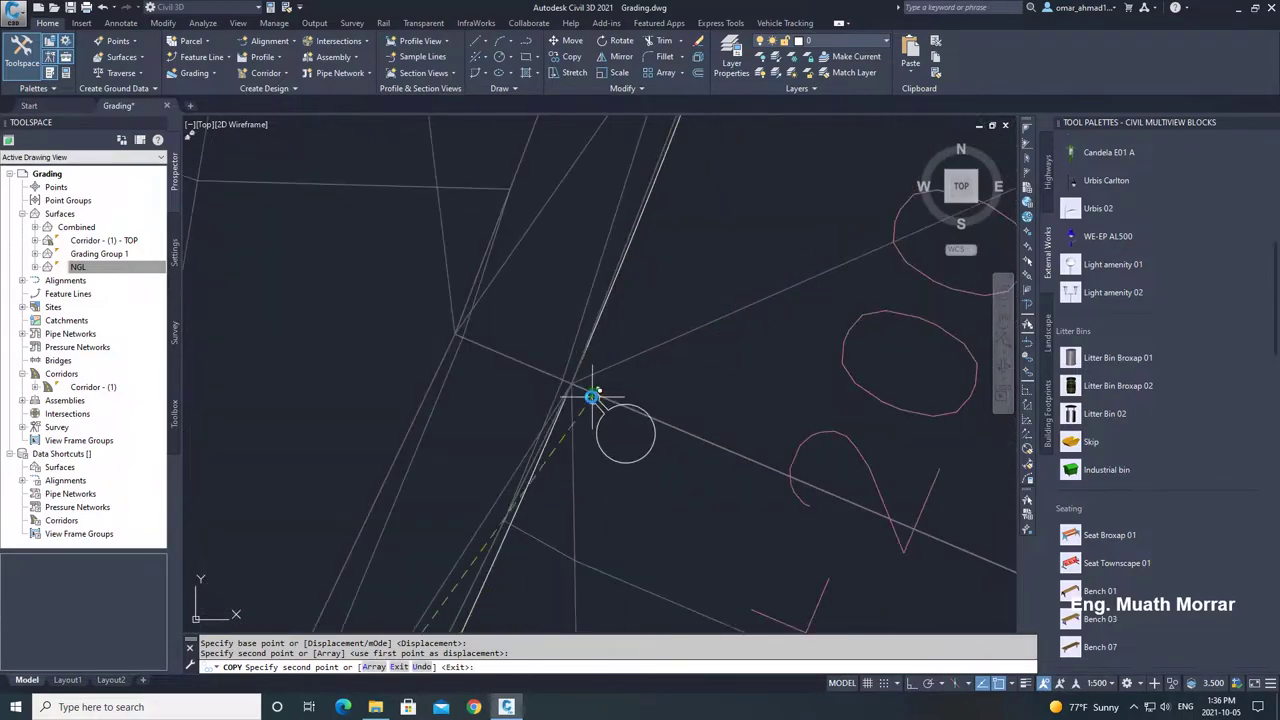
Rotate the street light at station 0+200 to point across the road and copy it to 0+220.
left_click(616, 44)
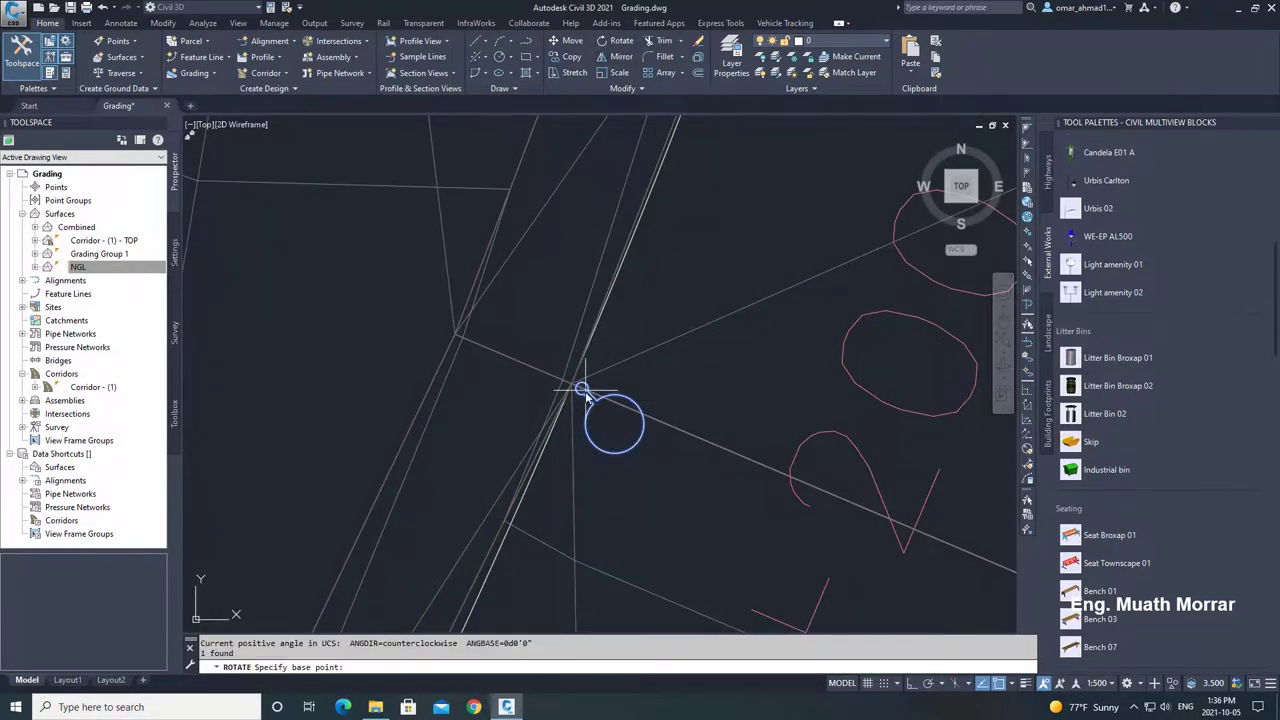
left_click(787, 286)
left_click(709, 369)
left_click(632, 396)
left_click(567, 57)
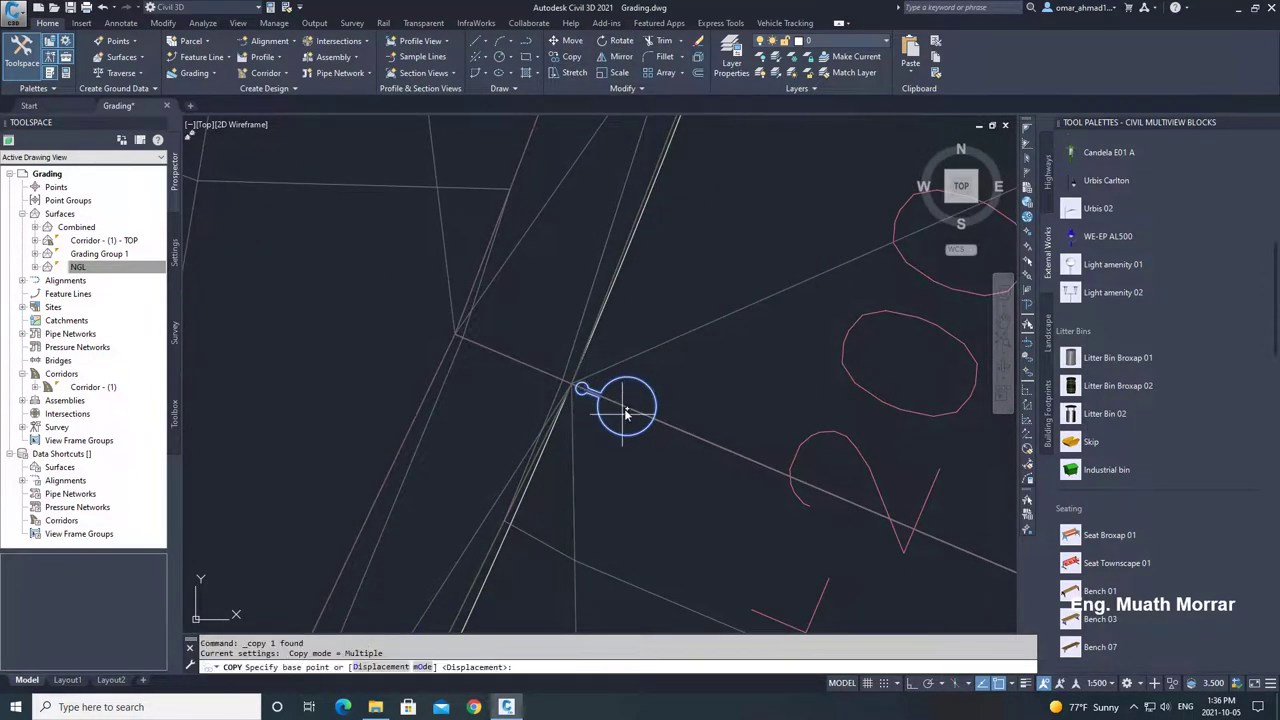
left_click(583, 388)
scroll(583, 414, "down", 3)
scroll(687, 255, "down", 4)
middle_click_drag(687, 255, 611, 450)
scroll(655, 308, "up", 3)
scroll(610, 390, "down", 3)
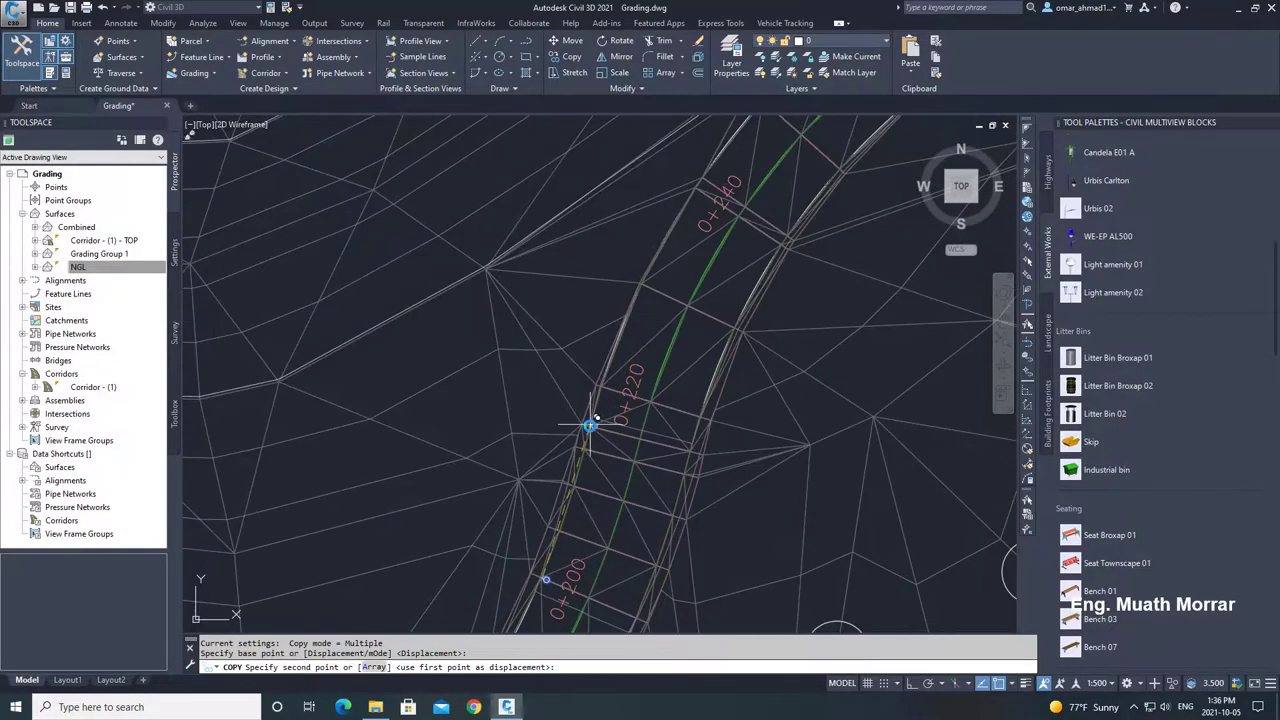
scroll(591, 410, "up", 5)
left_click(657, 263)
Place more copies of the street light along the road edge at stations 0+240, 0+260 and 0+280.
scroll(626, 309, "down", 5)
scroll(688, 264, "up", 5)
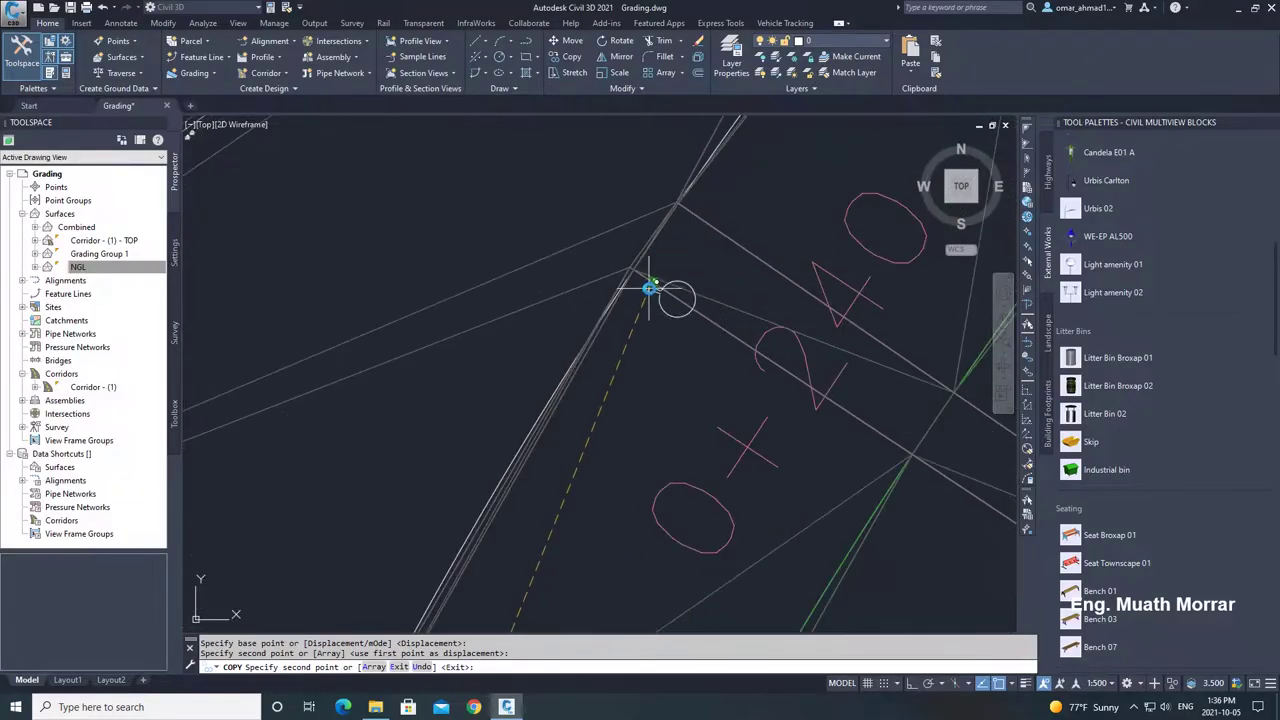
scroll(642, 292, "down", 3)
scroll(743, 320, "up", 4)
scroll(664, 313, "down", 3)
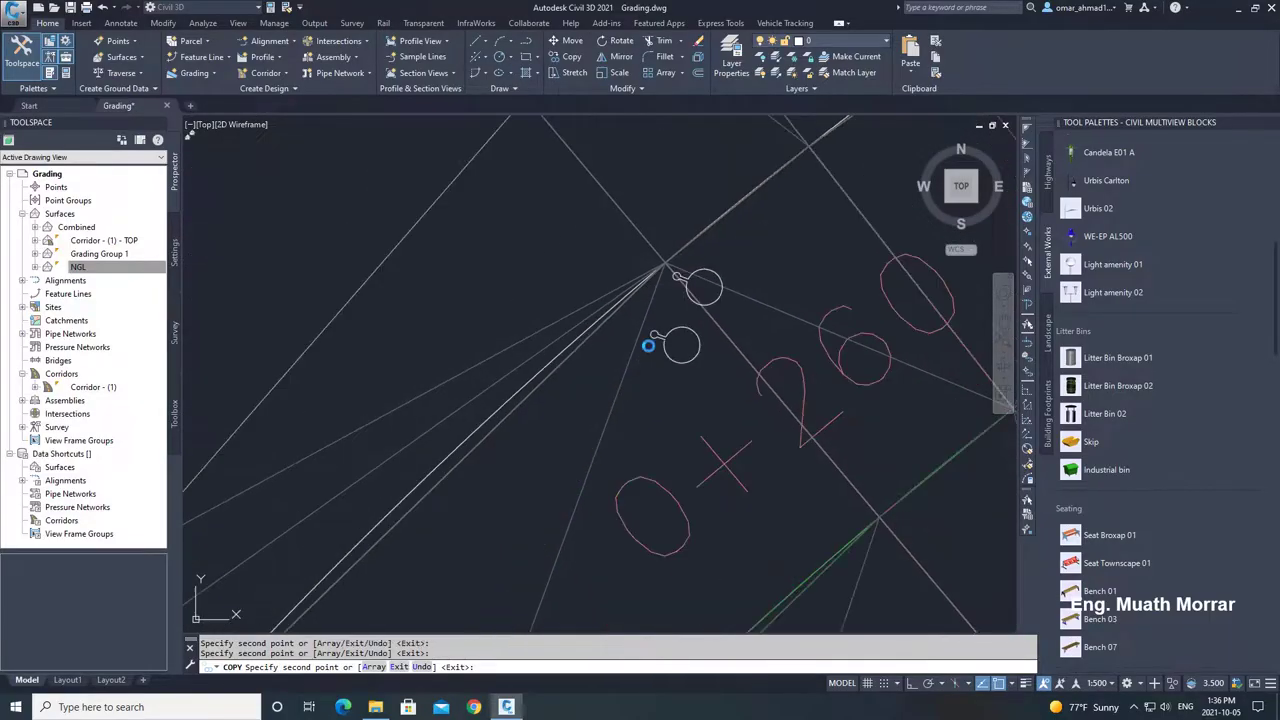
scroll(822, 266, "up", 3)
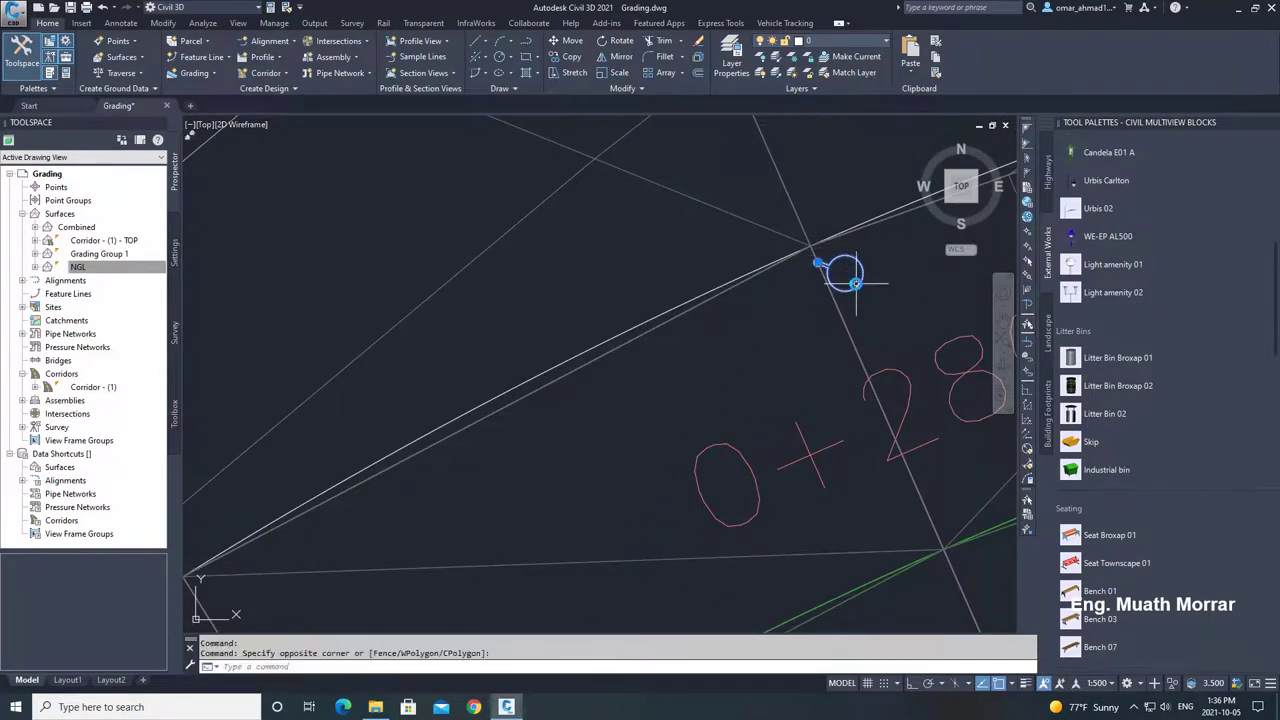
Rotate the street light at station 0+280 about its pole to point across the road.
left_click(620, 41)
scroll(786, 286, "up", 2)
left_click(787, 284)
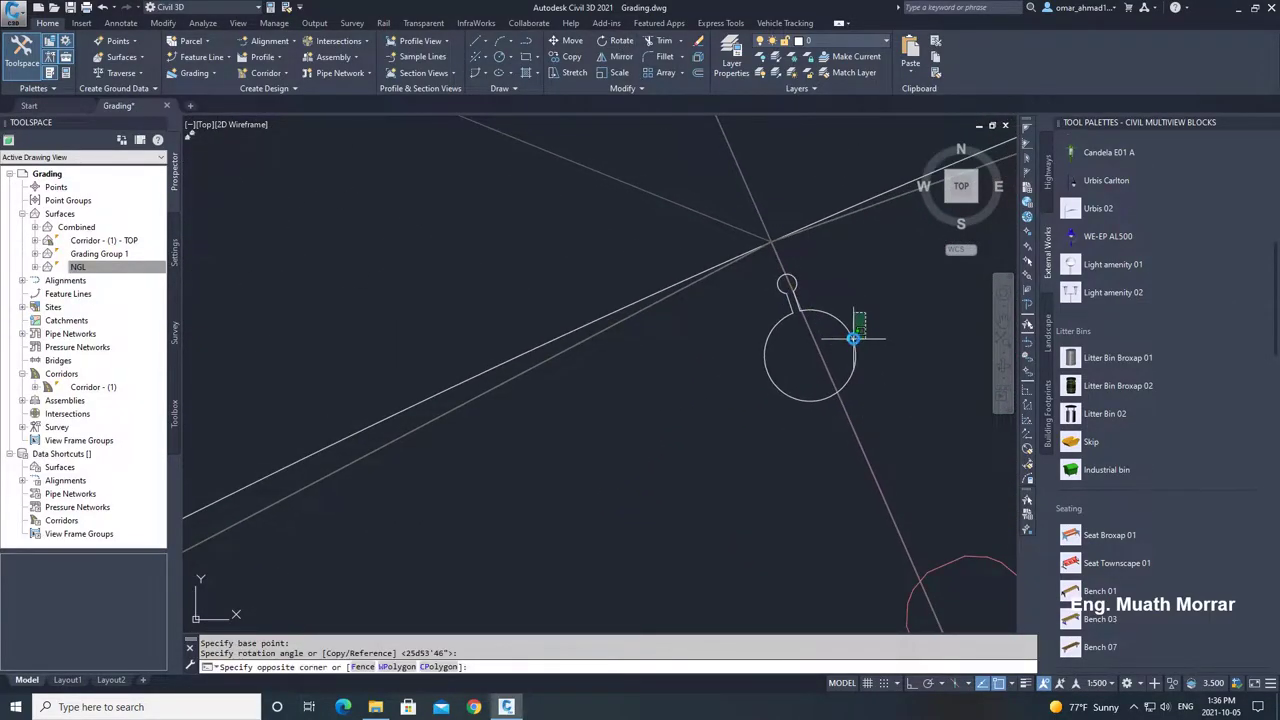
Copy the rotated street light from 0+280 to the road edge at stations 0+300, 0+320 and 0+340.
left_click(570, 57)
left_click(787, 284)
scroll(720, 282, "down", 2)
scroll(766, 277, "up", 4)
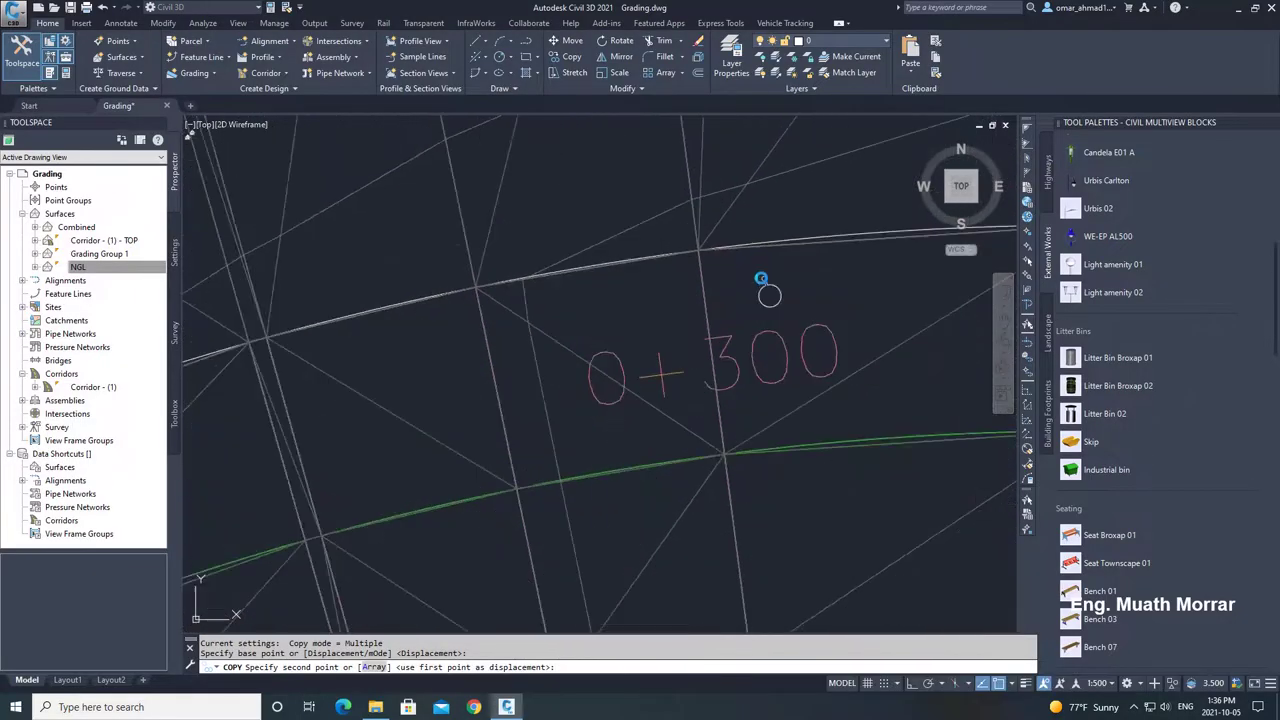
left_click(668, 248)
scroll(700, 280, "down", 3)
scroll(748, 263, "up", 3)
scroll(628, 288, "down", 4)
scroll(628, 288, "up", 6)
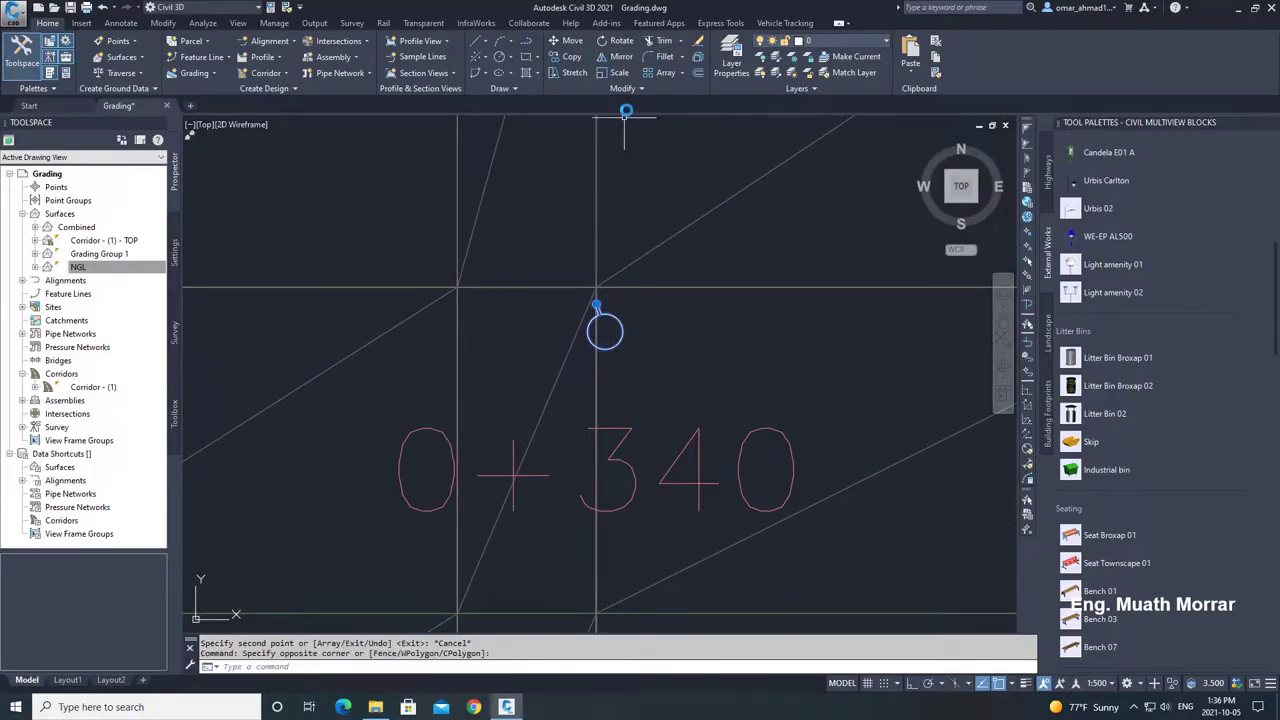
Rotate the street light at station 0+340 to point straight across the road.
scroll(580, 305, "up", 5)
scroll(645, 200, "down", 1)
key("Escape")
key("Escape")
scroll(812, 294, "down", 3)
Close the tool palettes and start a Vehicle Tracking path with the 3D presentation Truck Tractor + Trailer.
left_click(1274, 123)
scroll(777, 269, "down", 10)
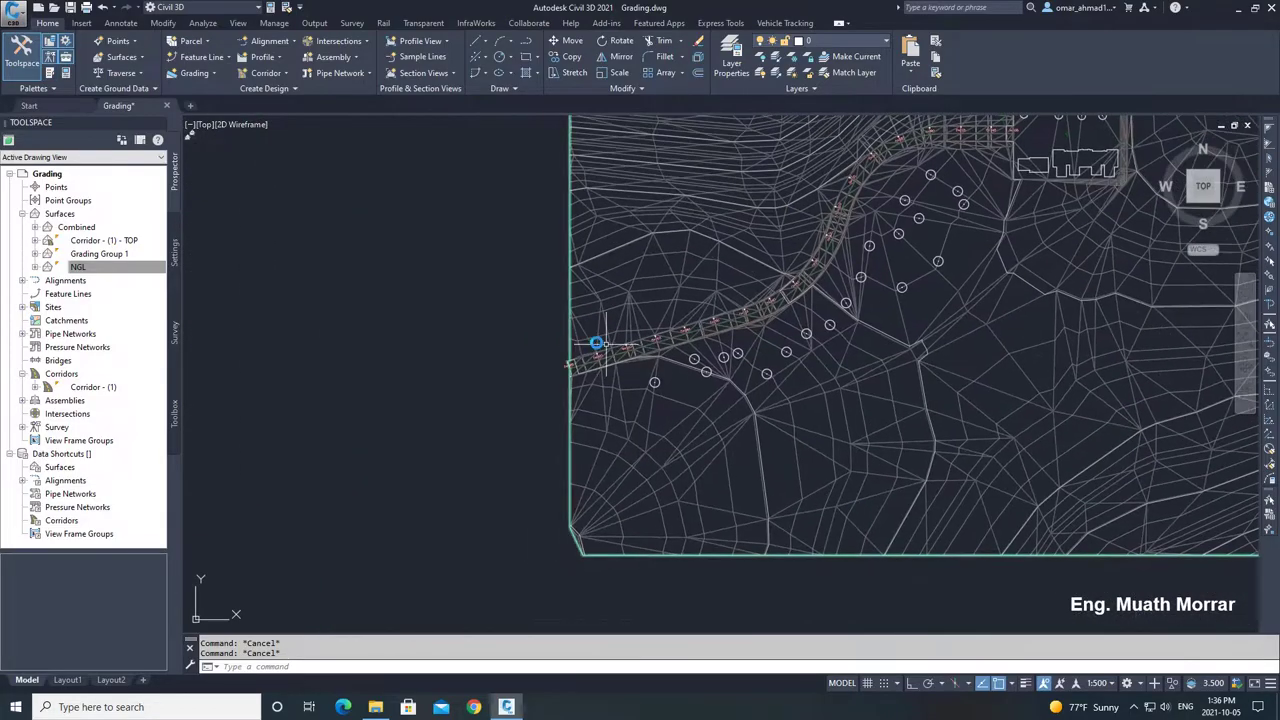
scroll(594, 343, "up", 4)
left_click(785, 23)
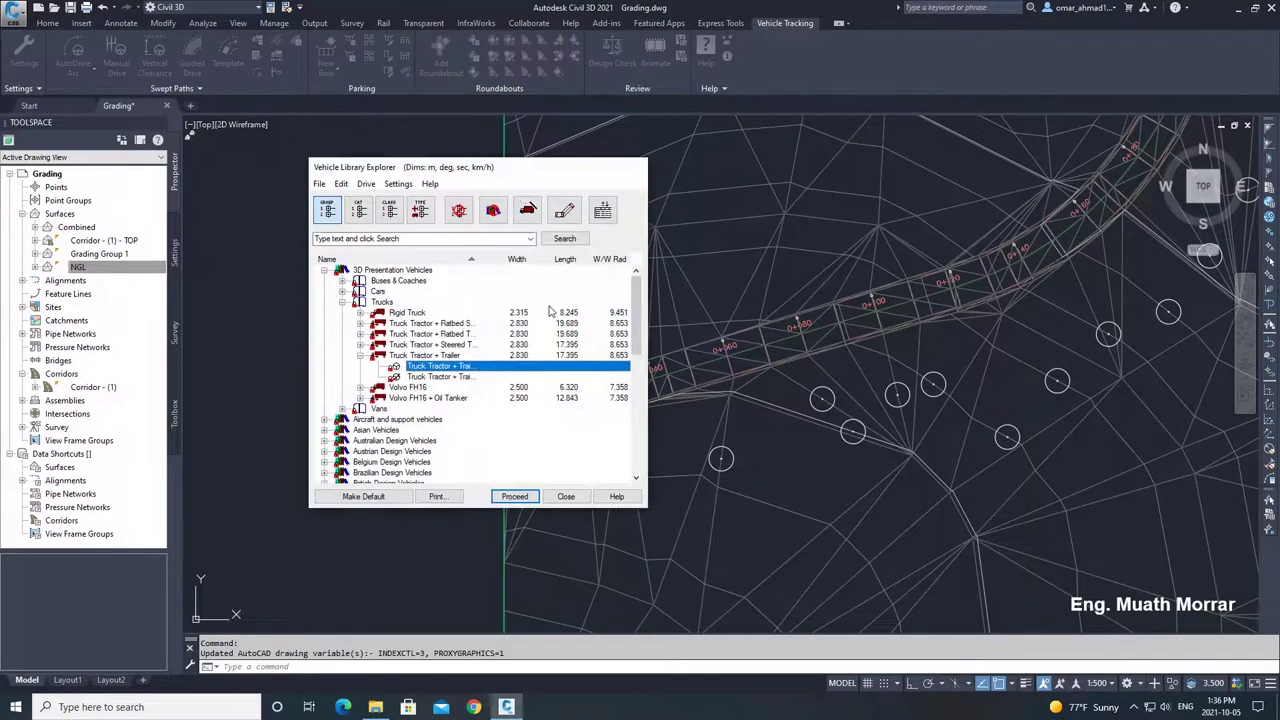
left_click(520, 499)
left_click(508, 366)
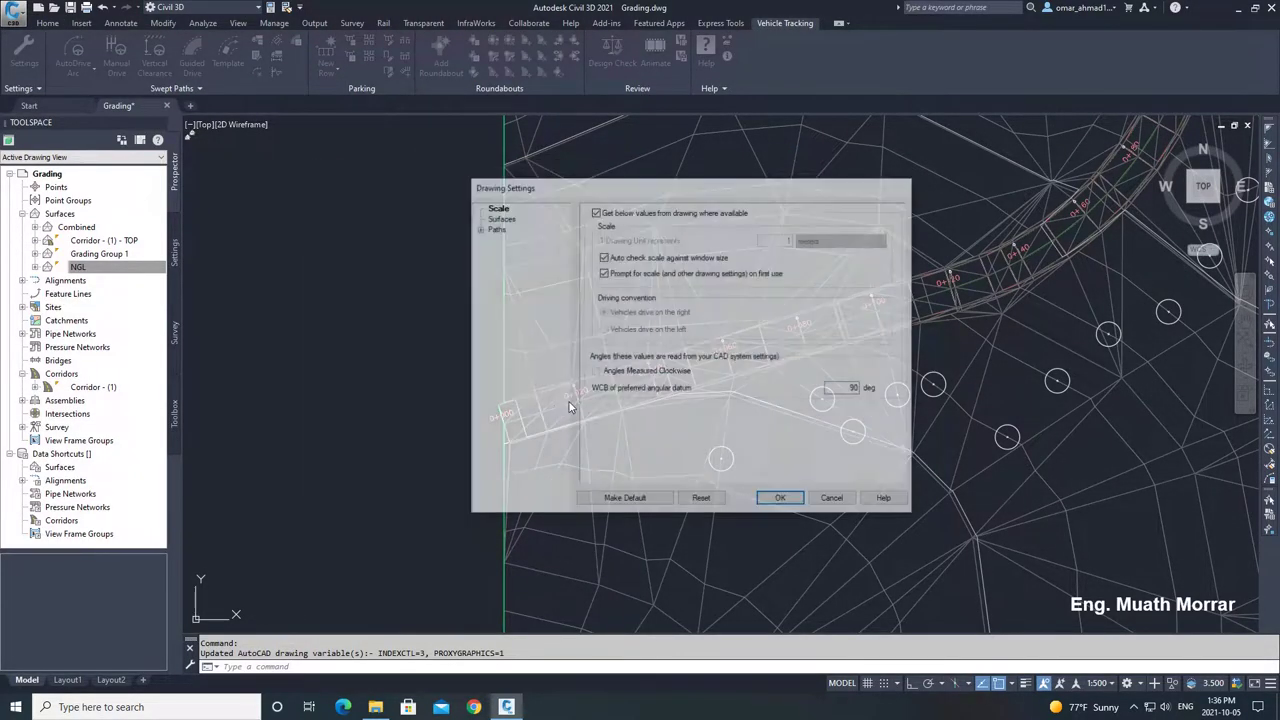
Set both the existing and the final surface to Combined in the Vehicle Tracking drawing settings.
left_click(507, 218)
left_click(860, 226)
left_click(760, 247)
left_click(770, 243)
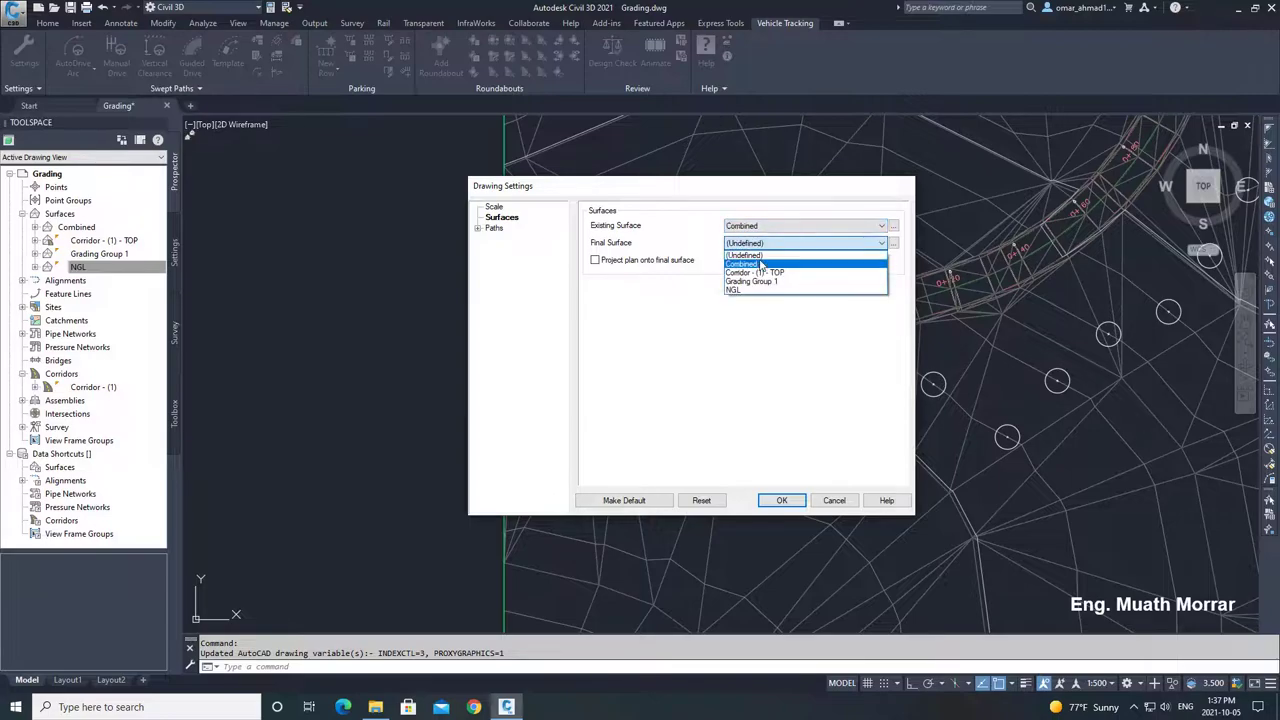
left_click(782, 500)
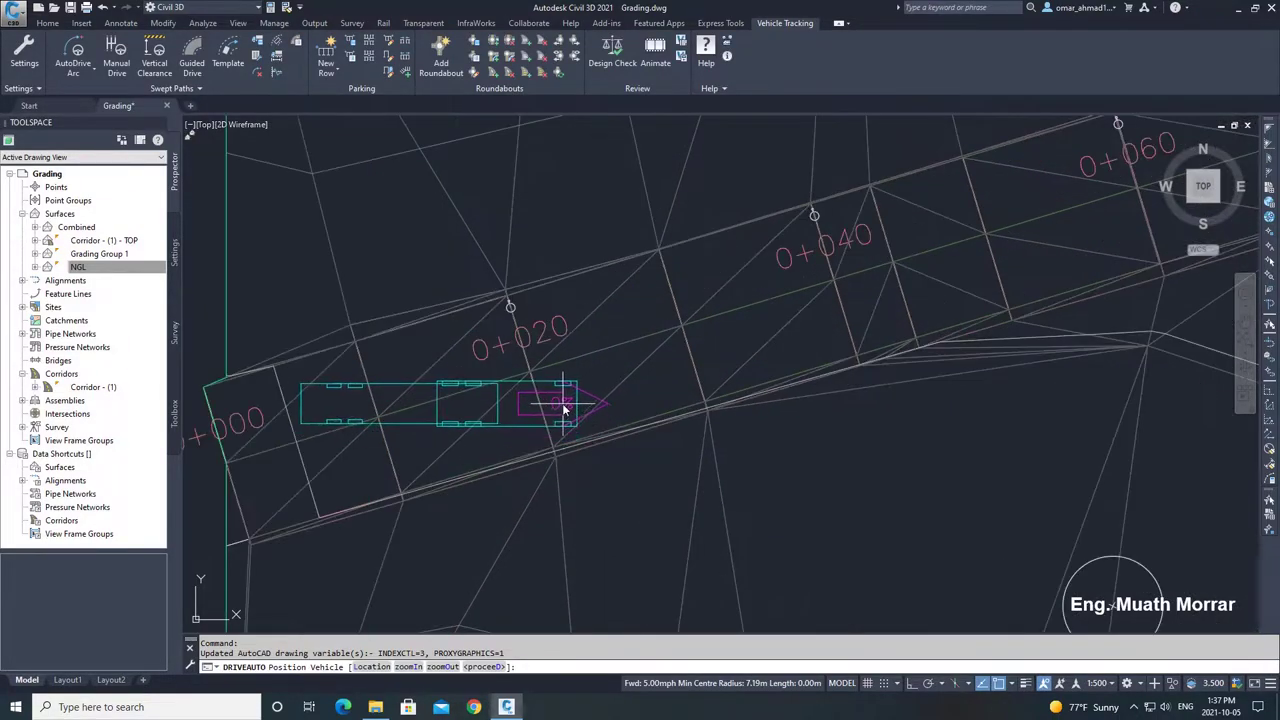
Position the truck in the south lane near station 0+020, heading along the road, and drive it through the bend towards 0+180.
left_click(672, 372)
left_click(614, 409)
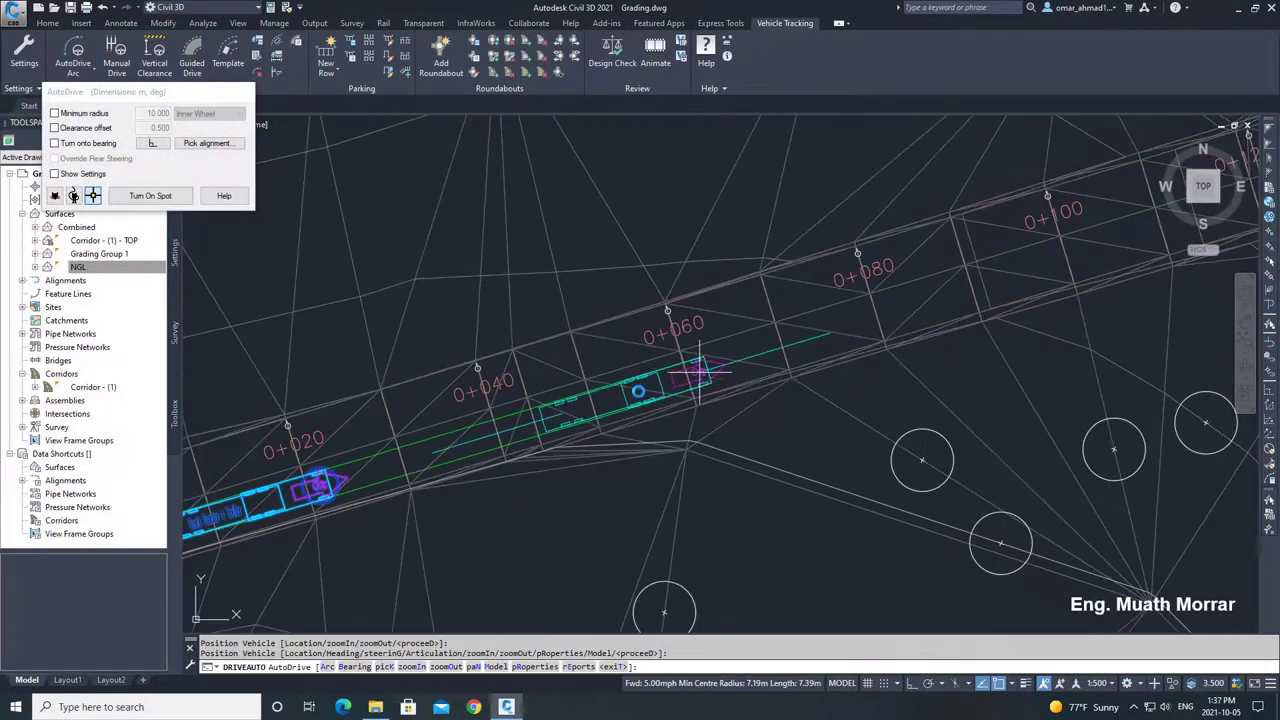
left_click(790, 397)
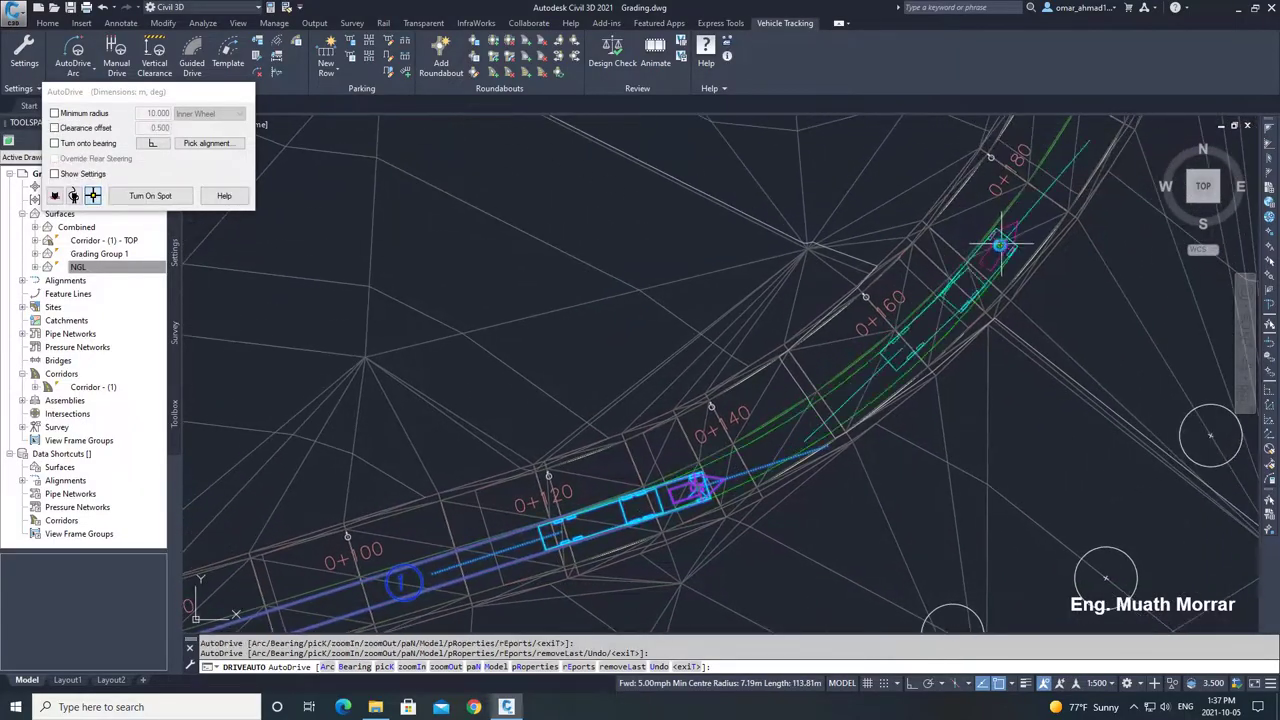
left_click(1006, 238)
left_click(889, 253)
Continue the AutoDrive path along the road past station 0+355 onto the pad, turning north between the buildings, and end it.
scroll(888, 252, "down", 3)
middle_click_drag(887, 251, 763, 484)
scroll(808, 366, "up", 5)
left_click(811, 370)
middle_click_drag(980, 175, 790, 373)
left_click(931, 231)
scroll(931, 231, "down", 2)
middle_click_drag(931, 231, 474, 412)
left_click(796, 320)
middle_click_drag(880, 320, 381, 371)
left_click(730, 361)
middle_click_drag(888, 357, 590, 374)
left_click(719, 403)
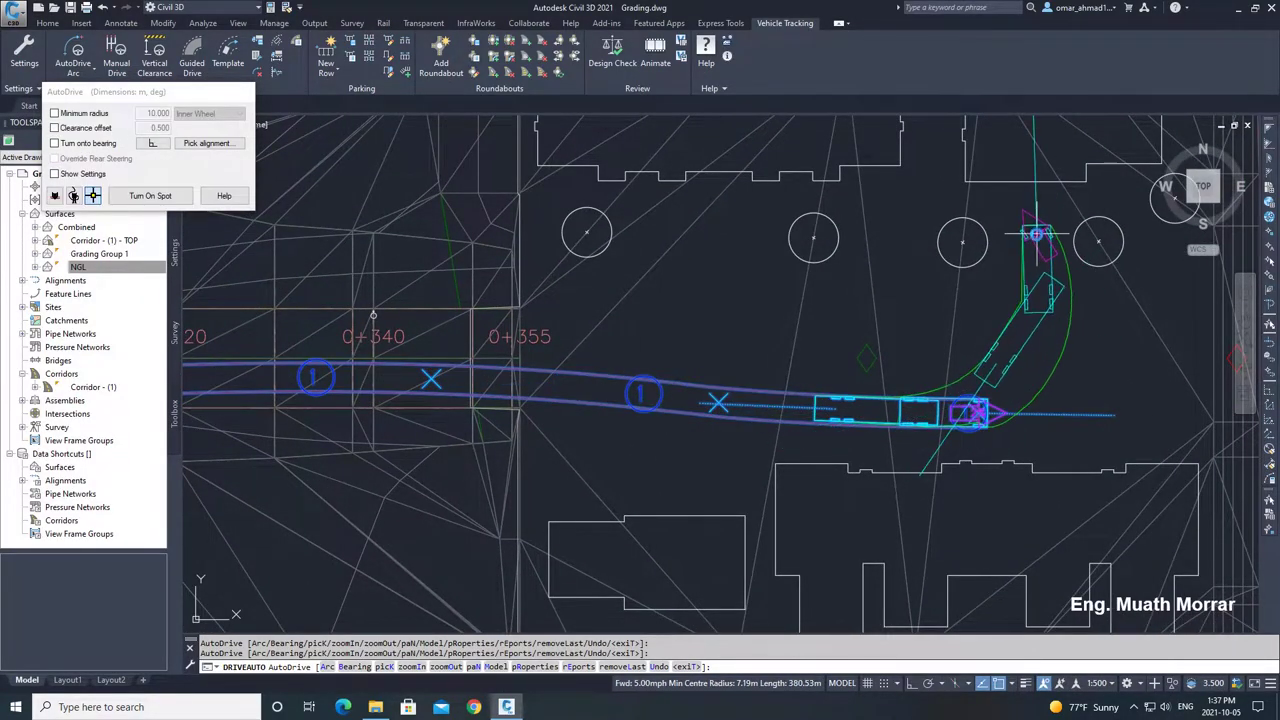
scroll(1030, 214, "down", 5)
key("Escape")
Adjust the node of the truck's swept path near station 0+140 to follow the lane.
scroll(654, 286, "up", 10)
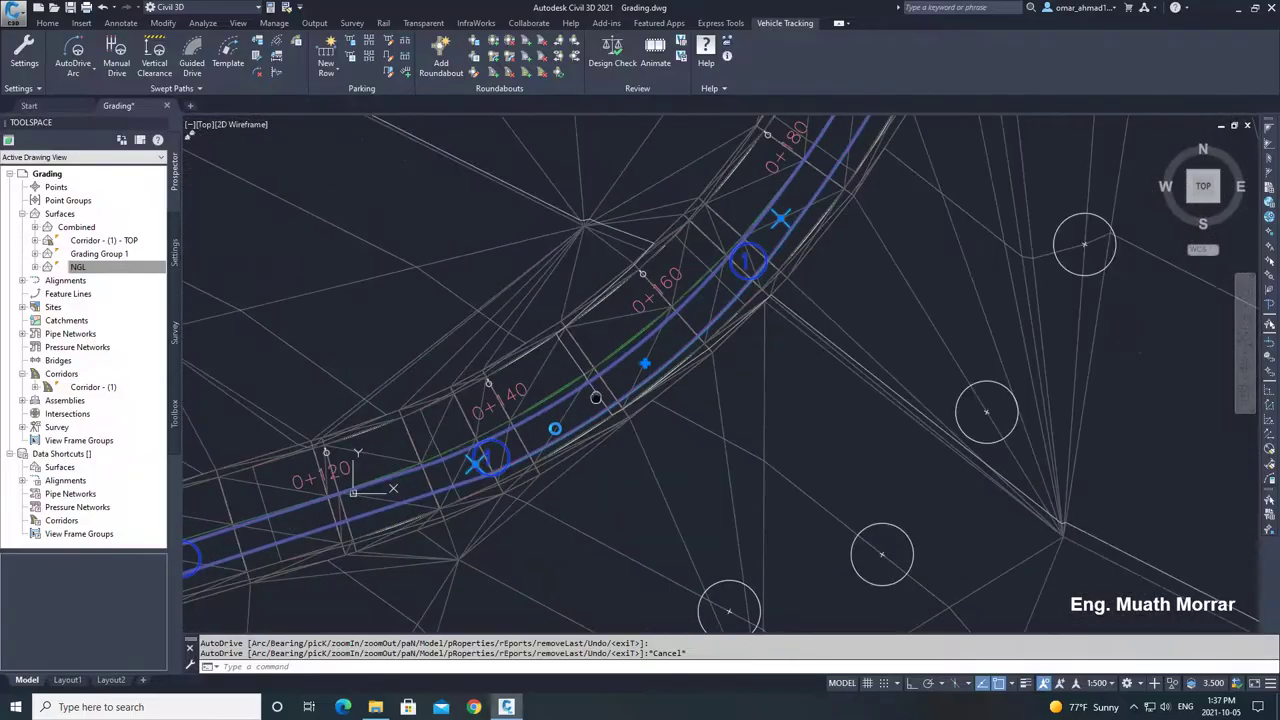
scroll(725, 450, "down", 2)
key("Return")
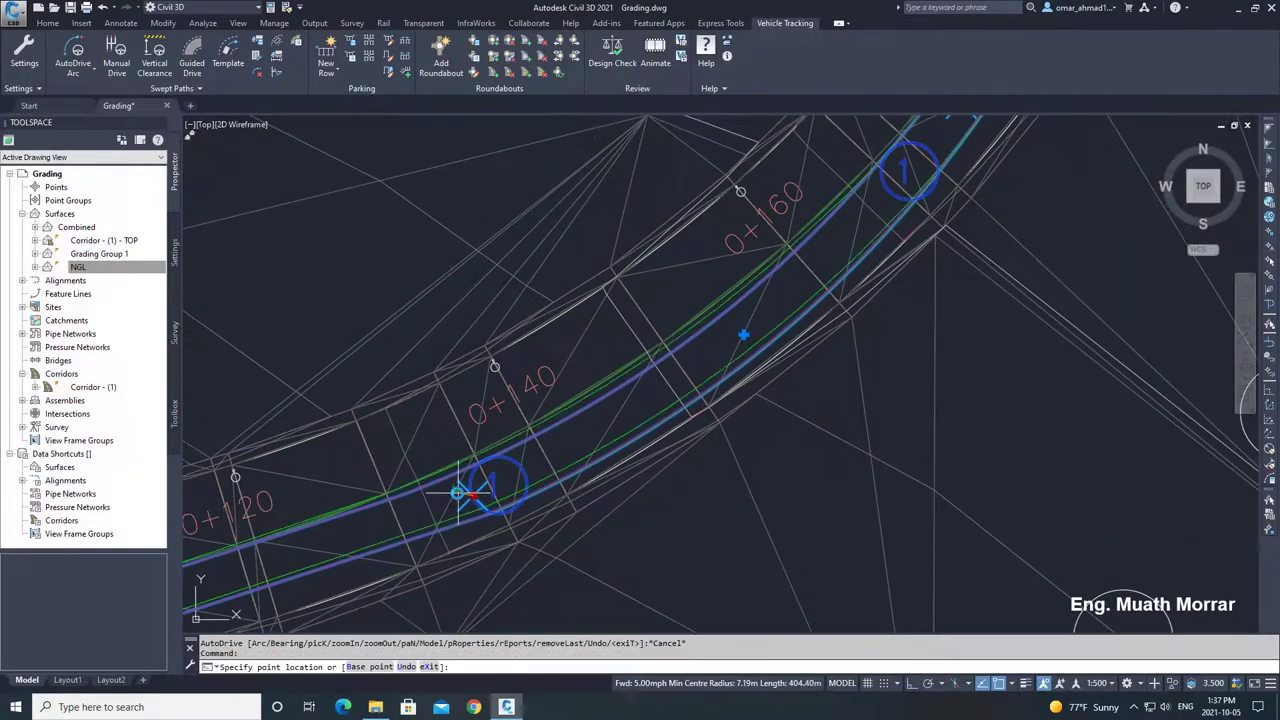
scroll(514, 456, "down", 3)
scroll(500, 430, "up", 4)
key("Escape")
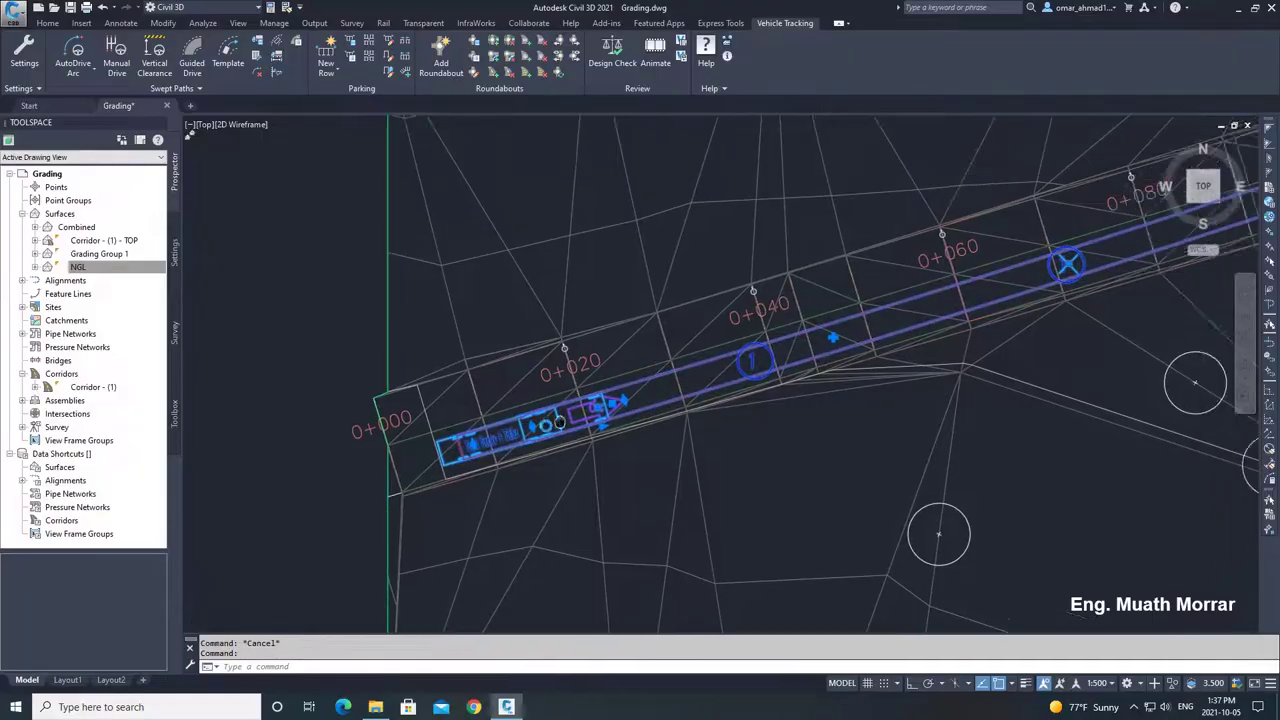
Play the truck path's 3D animation with the tracking camera at focal length 37 and height 10.
left_click(655, 52)
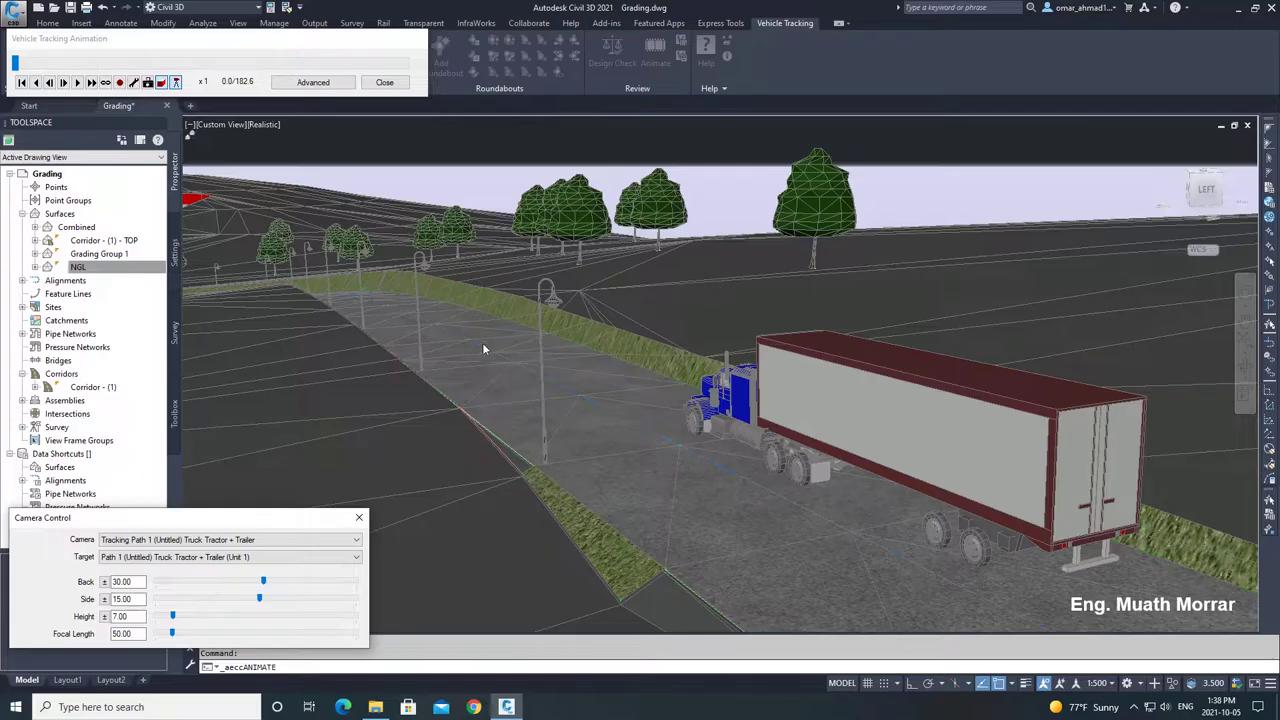
left_click_drag(172, 636, 167, 636)
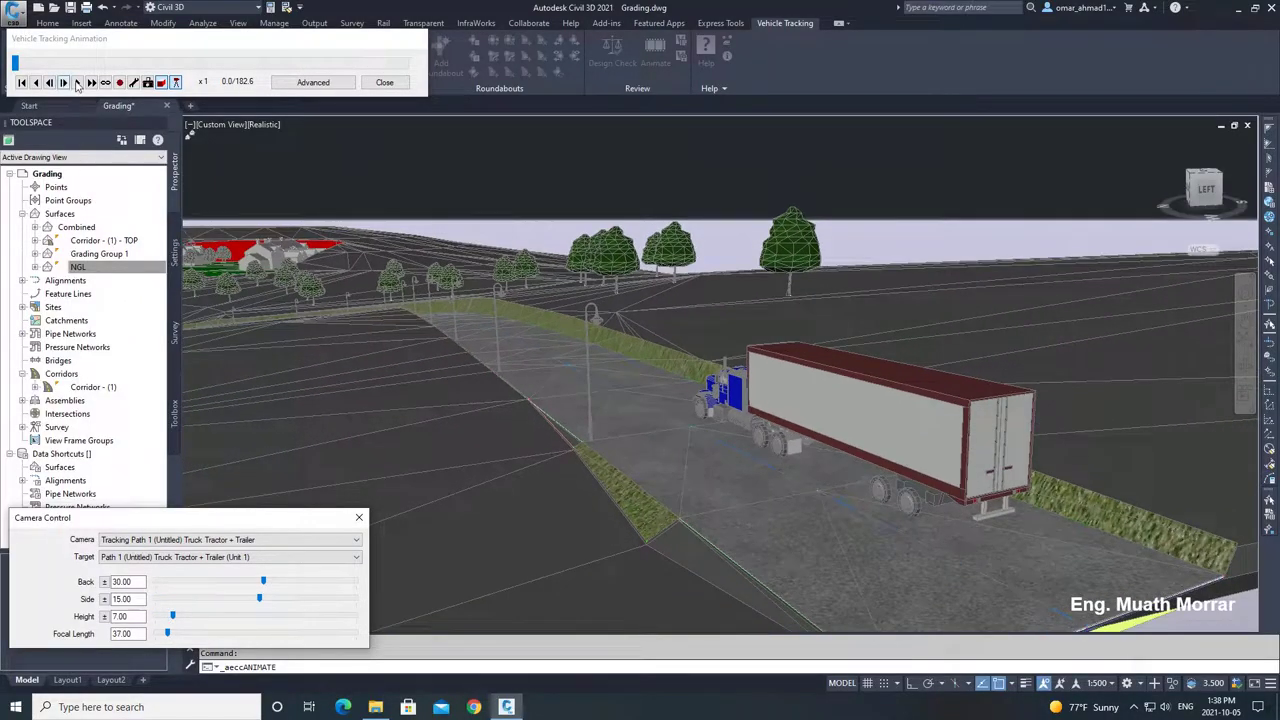
left_click_drag(171, 616, 173, 616)
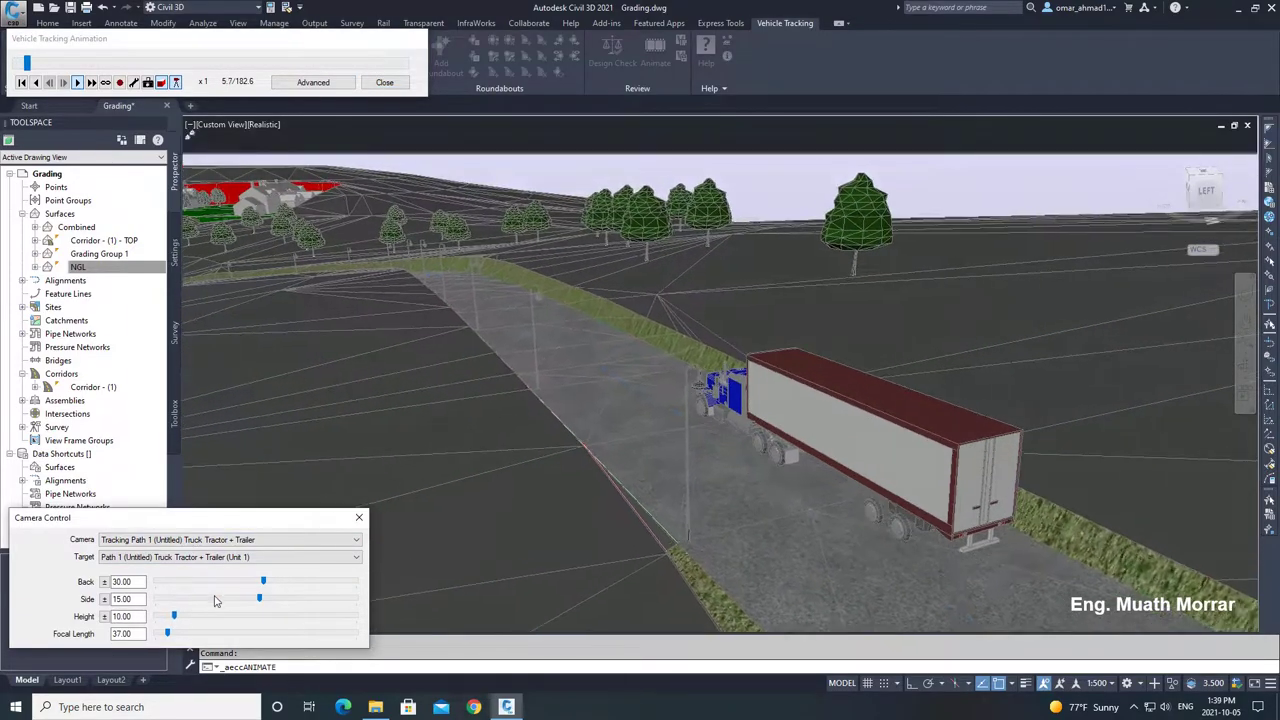
Double the playback speed and set the tracking camera to back 36, side 23 and height 21.
left_click_drag(259, 600, 264, 582)
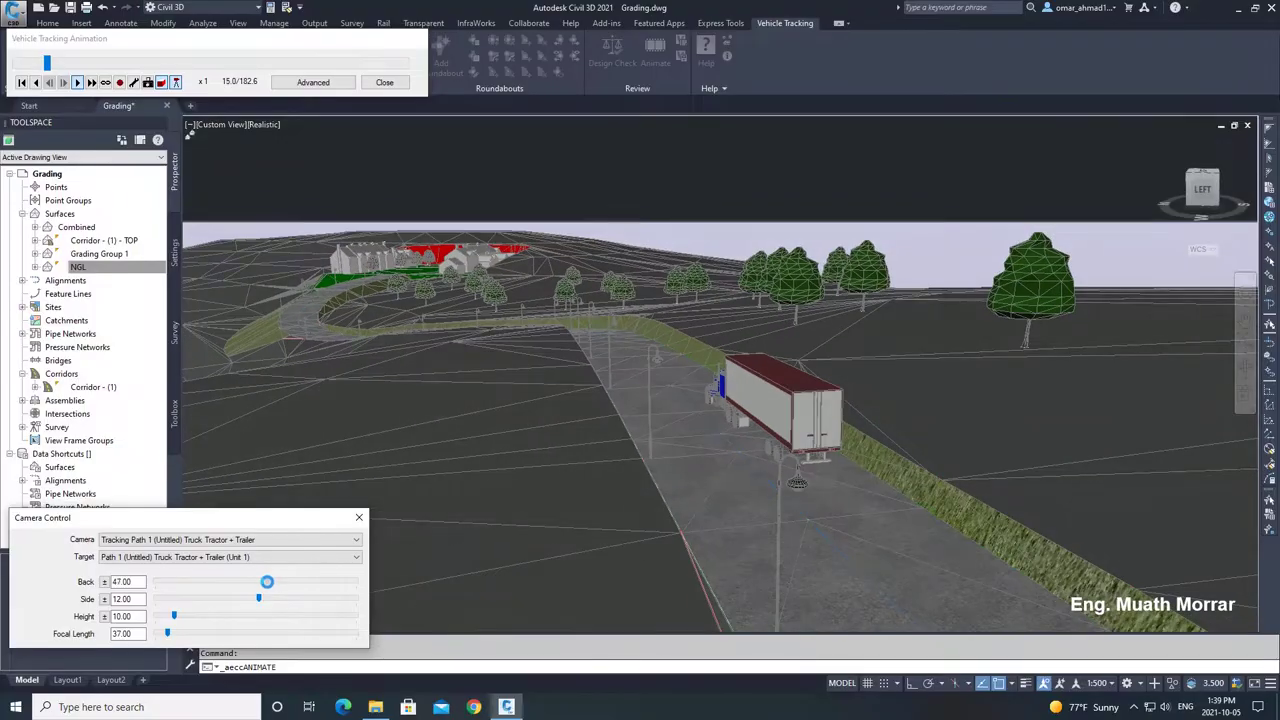
left_click(91, 83)
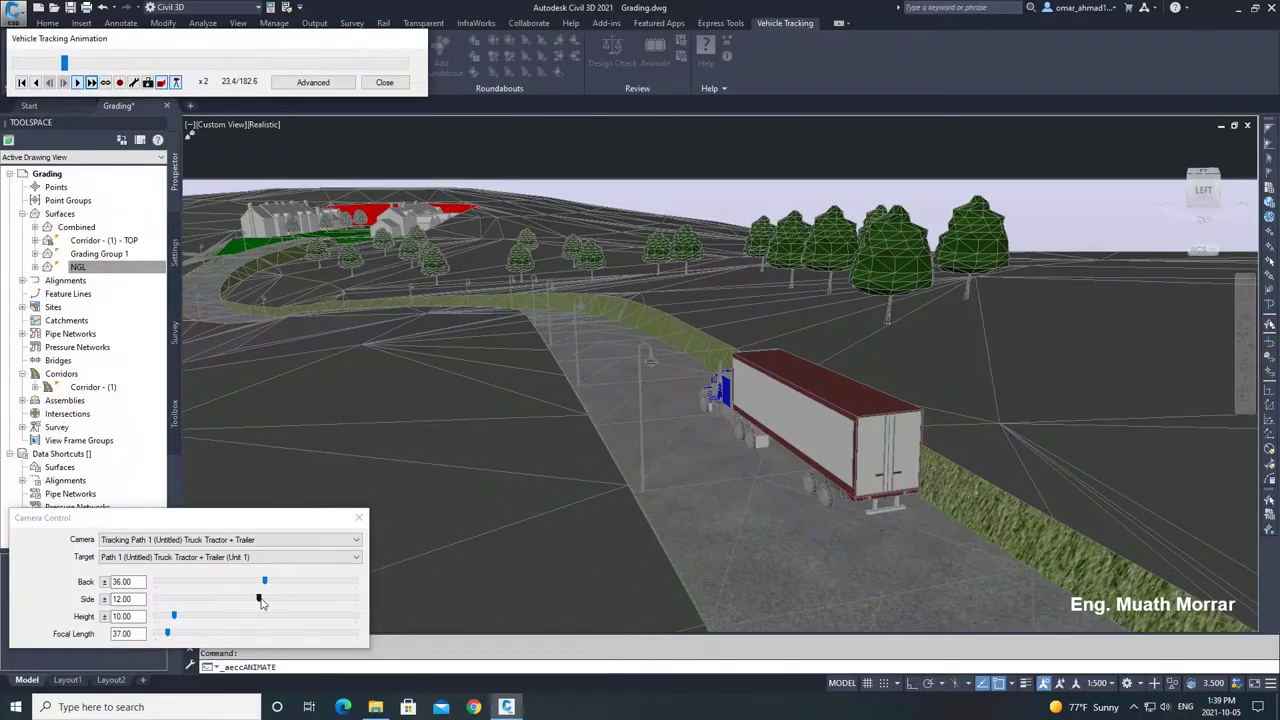
left_click_drag(260, 603, 262, 603)
left_click_drag(176, 617, 180, 615)
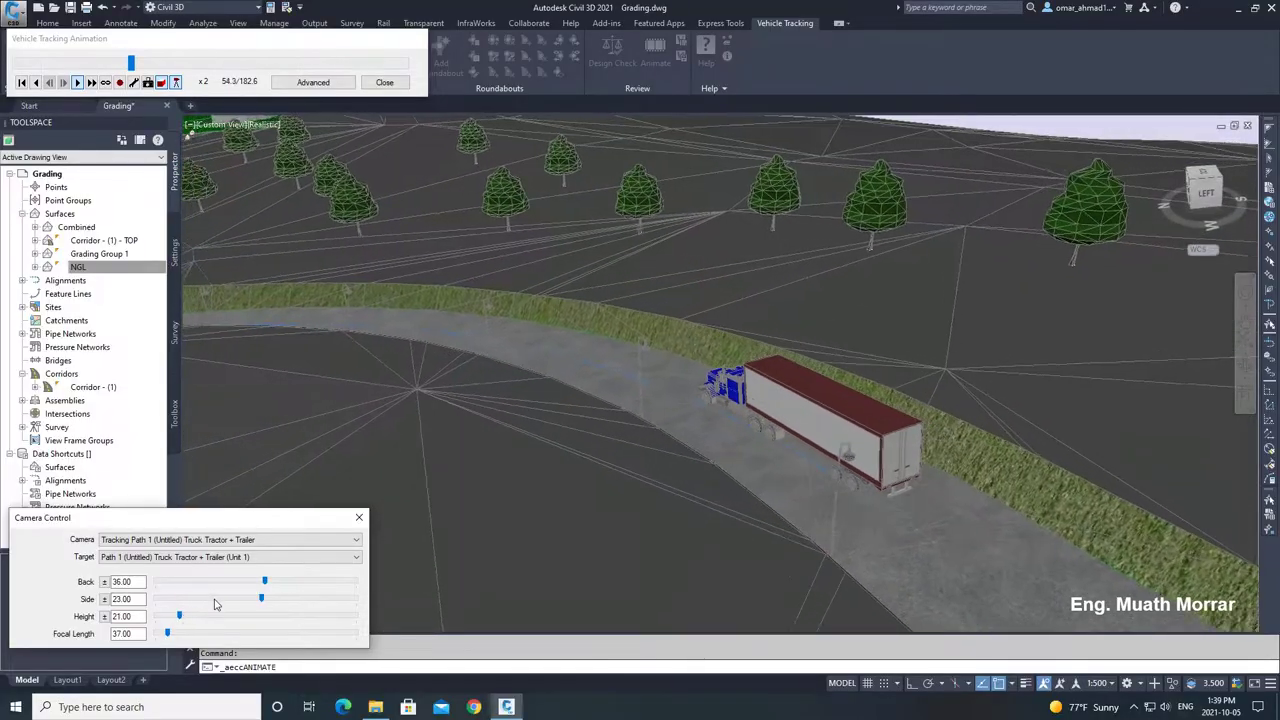
Swing the tracking camera sideways, ending at side 68, and zoom in to focal length 97 to follow the truck.
left_click_drag(261, 600, 249, 597)
left_click_drag(252, 598, 268, 599)
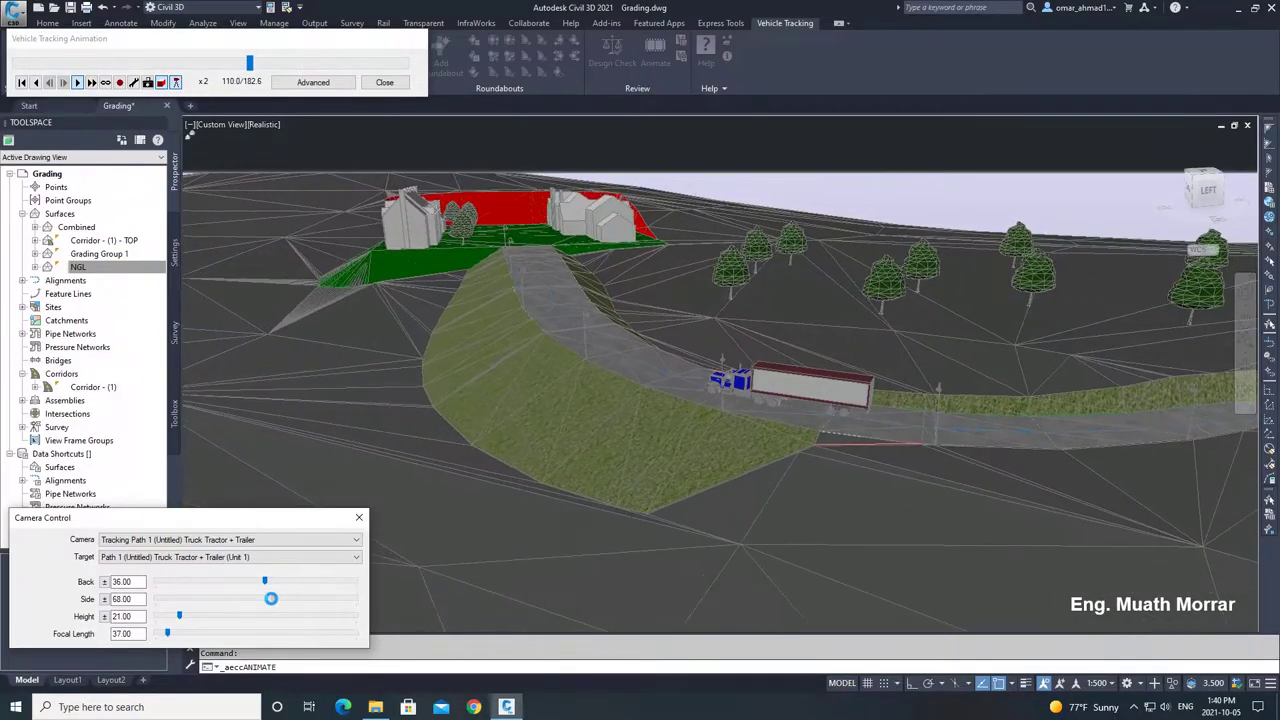
left_click_drag(168, 633, 168, 633)
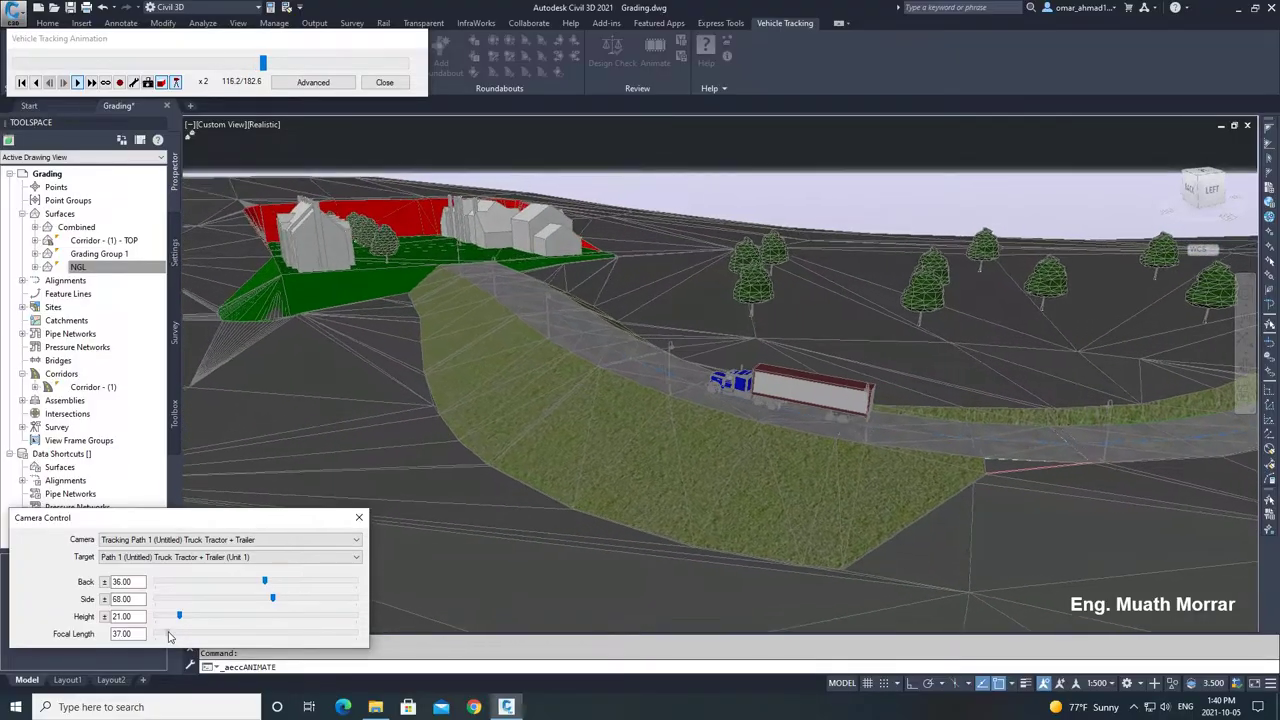
left_click_drag(170, 632, 180, 632)
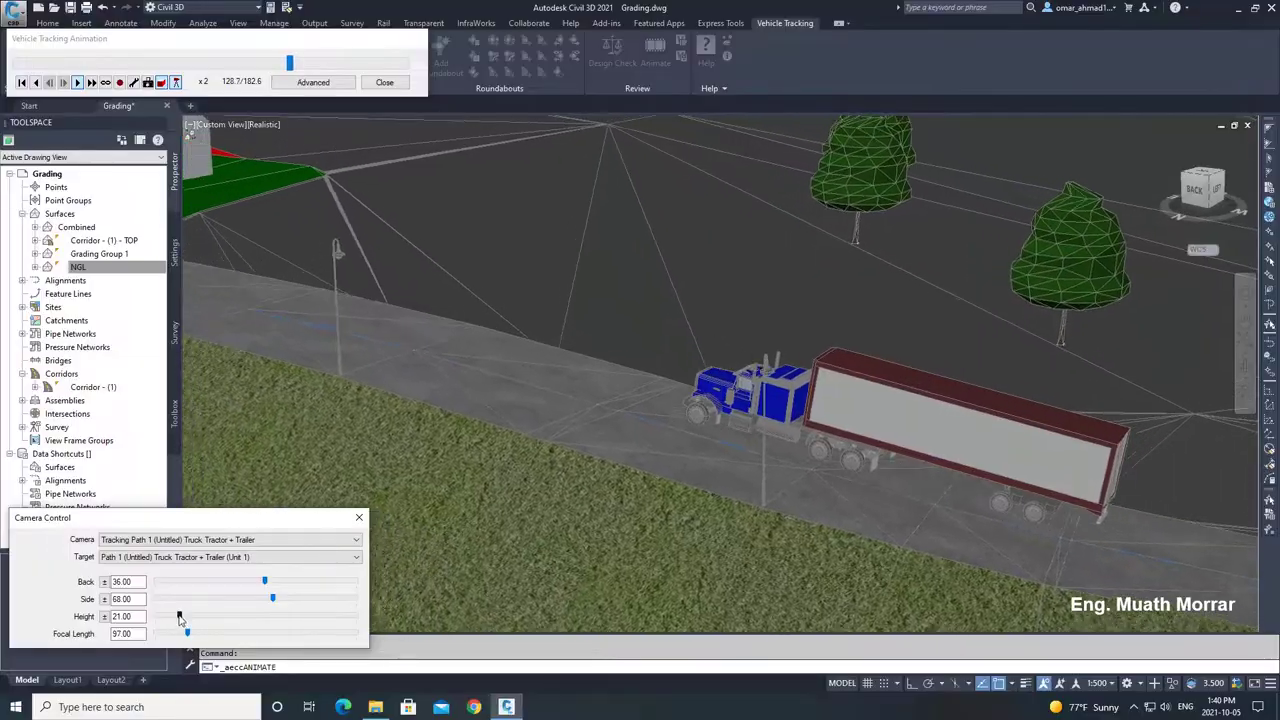
Vary the camera's side offset and focal length, and raise its height to view the whole site from above.
mouse_move(274, 597)
left_mouse_down()
mouse_move(258, 596)
mouse_move(270, 597)
left_mouse_up()
left_click_drag(187, 634, 175, 633)
left_click_drag(266, 599, 256, 598)
left_click_drag(175, 632, 164, 632)
left_click_drag(256, 598, 282, 596)
left_click_drag(180, 617, 344, 616)
Close the vehicle animation without saving the viewpoint.
left_click(384, 82)
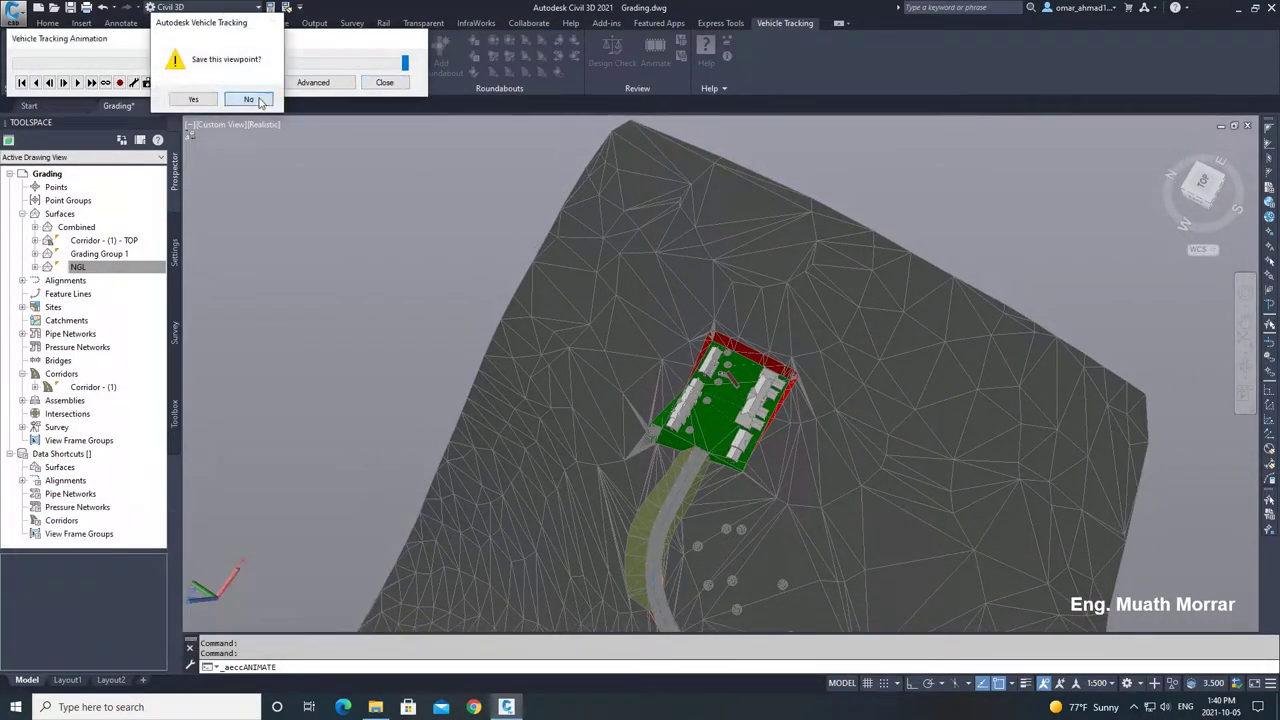
left_click(251, 95)
scroll(604, 351, "down", 2)
middle_click_drag(754, 339, 551, 451)
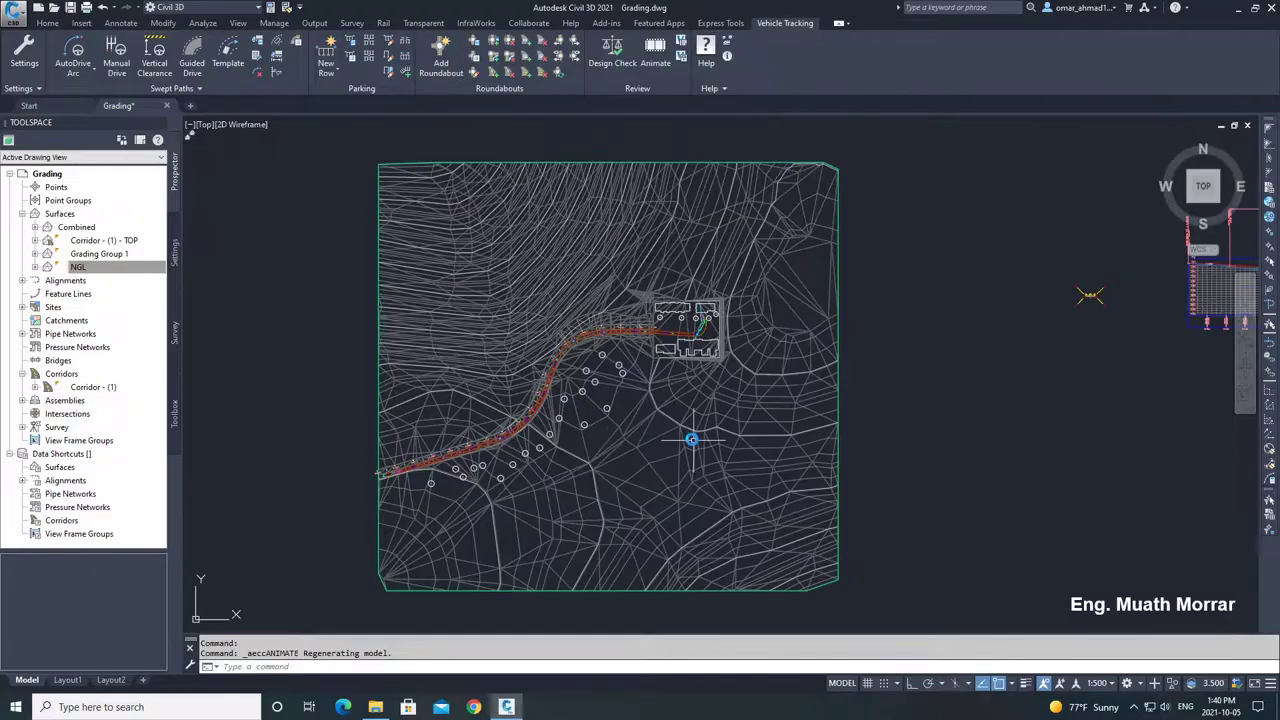